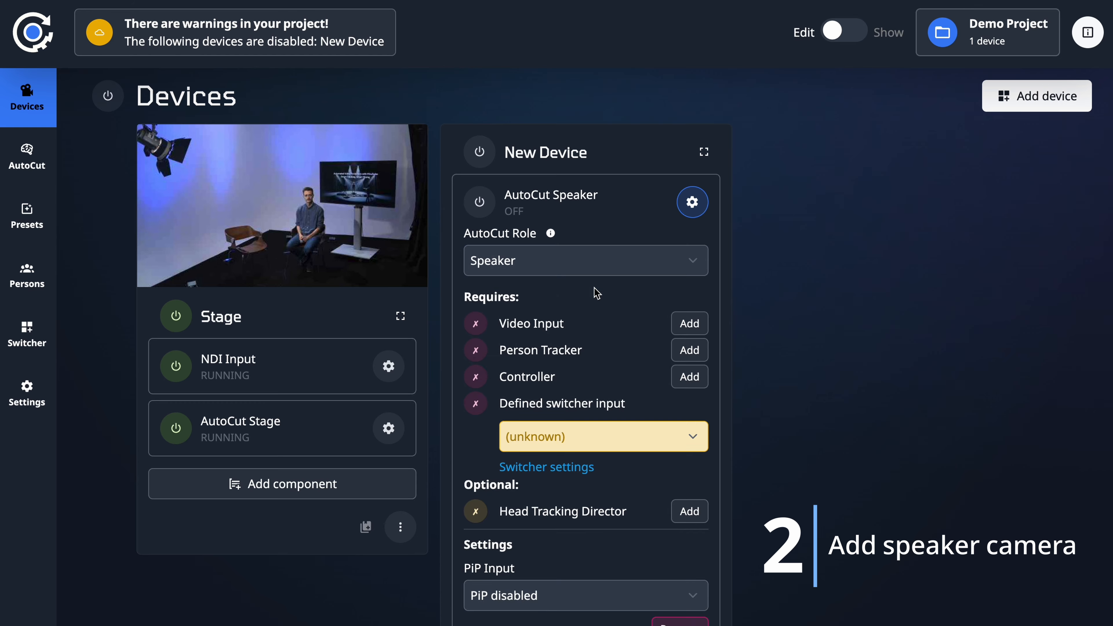
Step: Add the NDI source AW-UE150-72 (72ptz) as the new device's video input
{"action": "left_click", "coordinate": [689, 324]}
{"action": "left_click", "coordinate": [547, 368]}
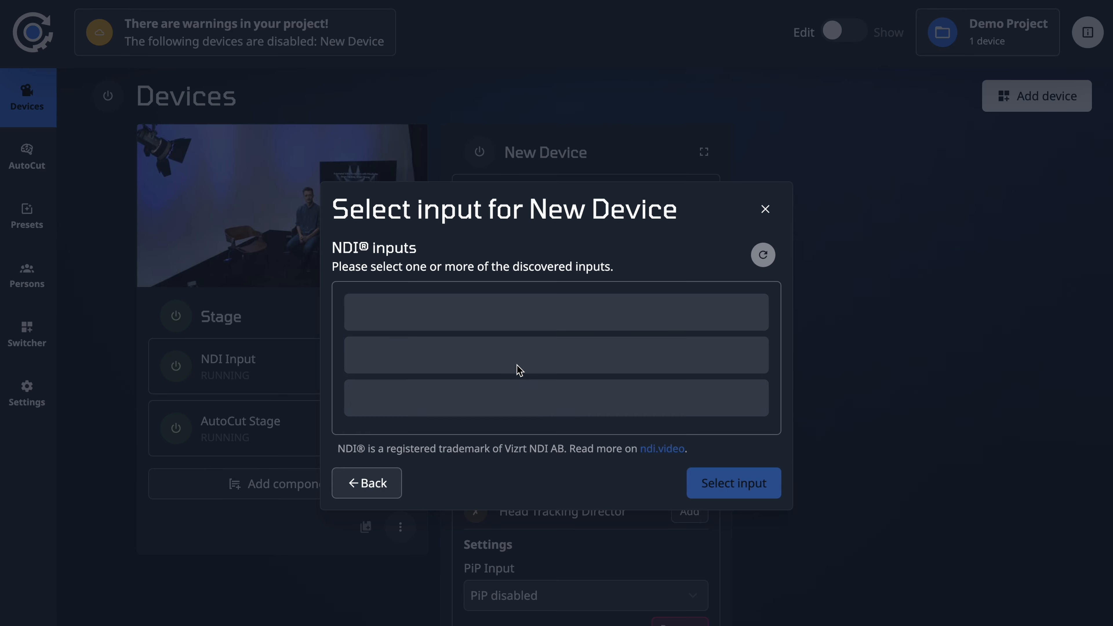
{"action": "left_click", "coordinate": [657, 280]}
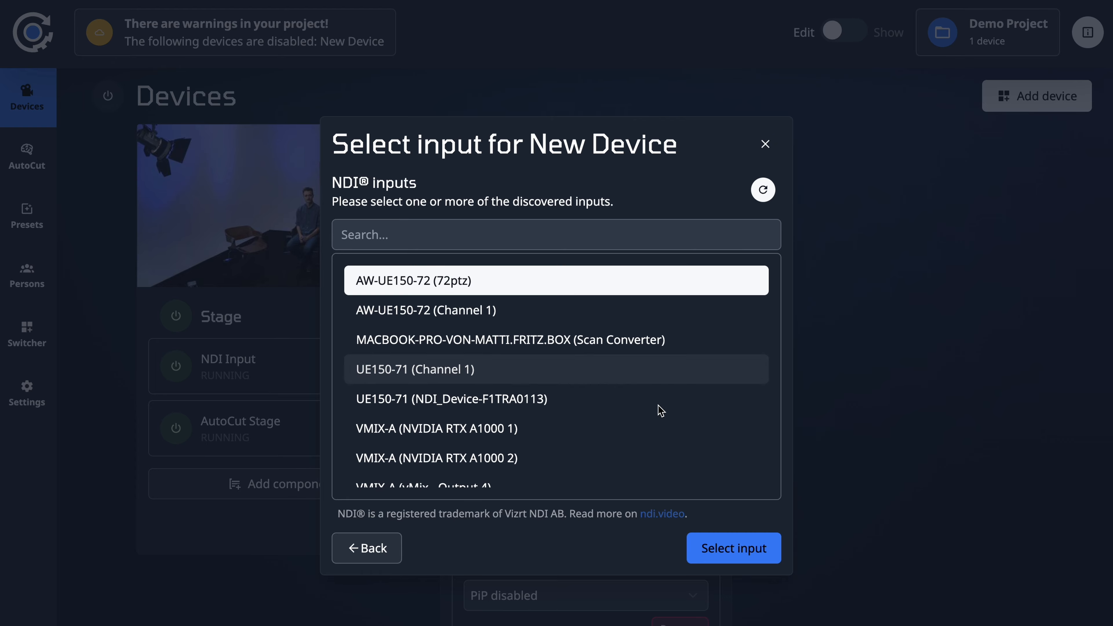
{"action": "left_click", "coordinate": [747, 551]}
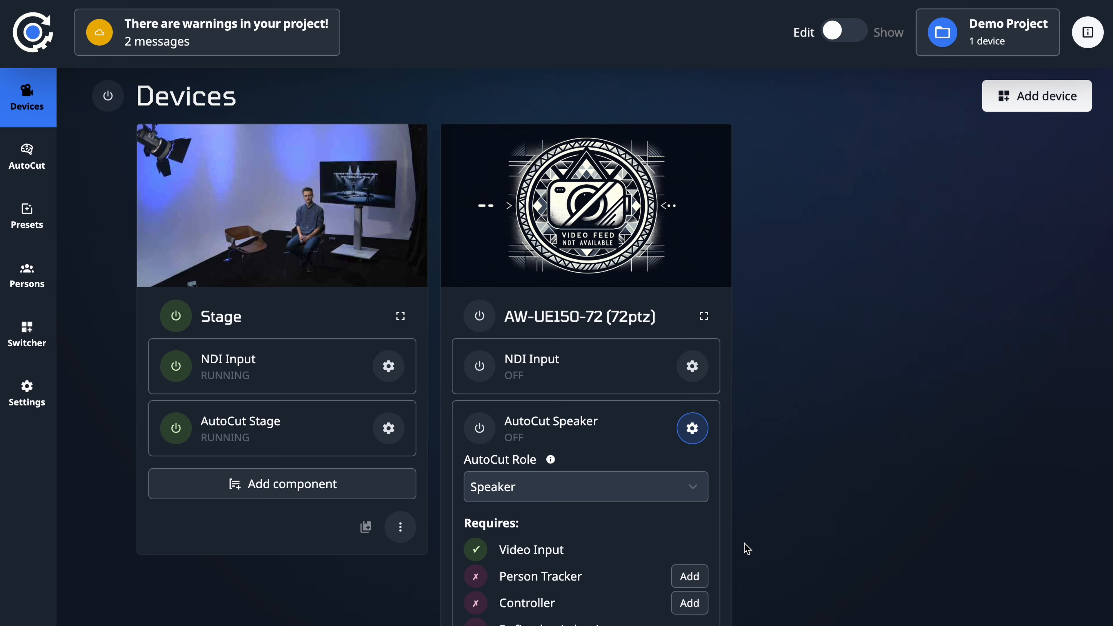
Step: Rename the AW-UE150-72 device to Speaker and turn on its NDI Input
{"action": "left_click", "coordinate": [627, 328]}
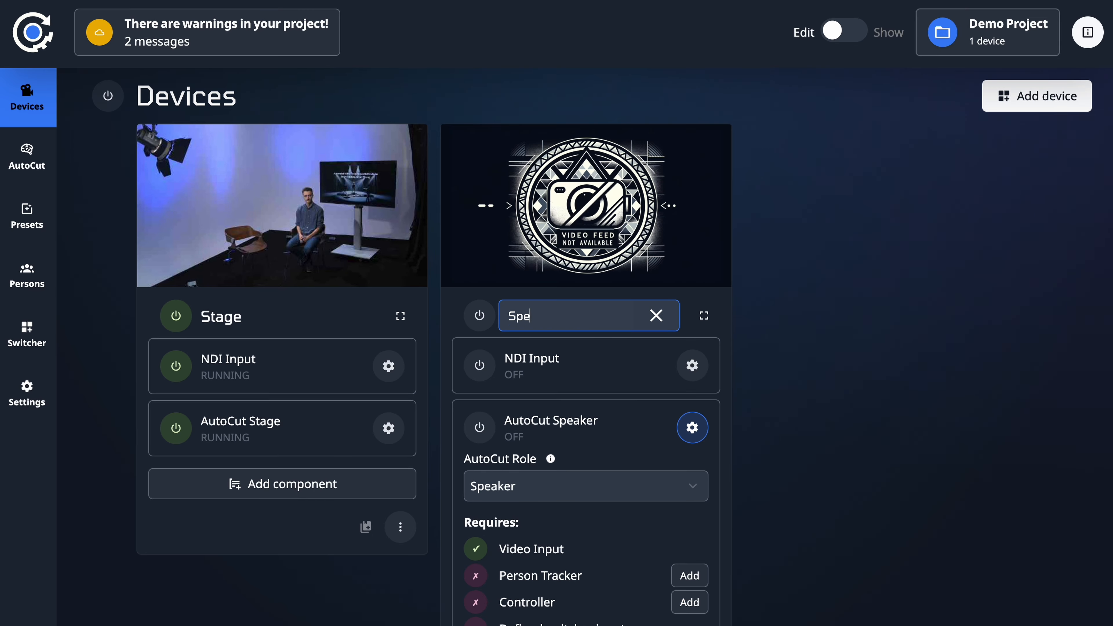
{"action": "key", "text": "Return"}
{"action": "left_click", "coordinate": [479, 365]}
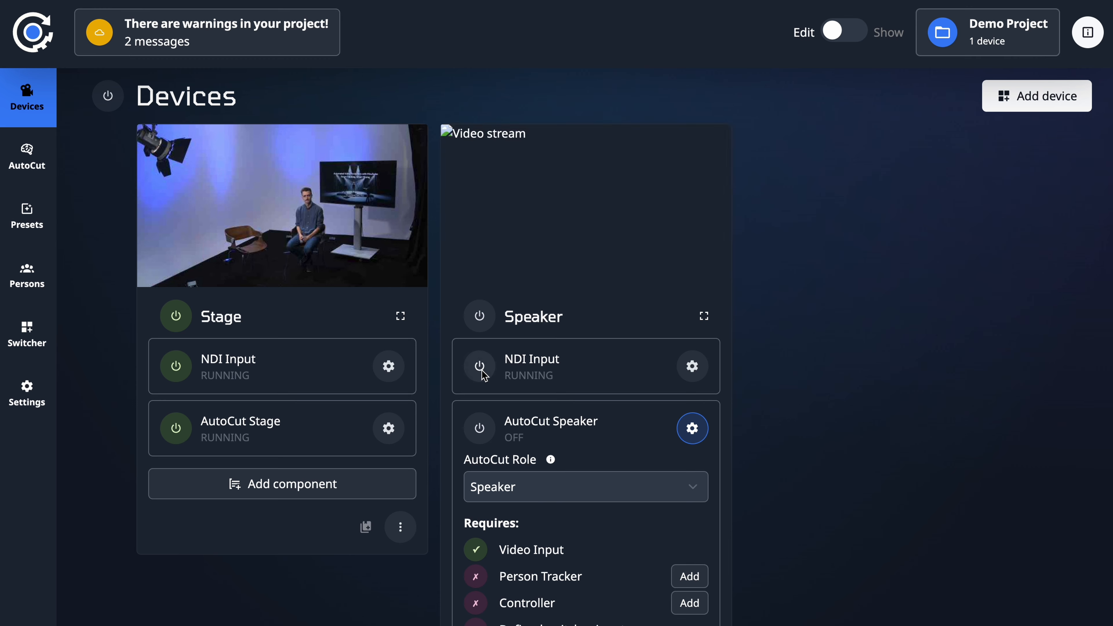
Step: Add a Panasonic controller component to the Speaker device
{"action": "scroll", "coordinate": [692, 516], "scroll_direction": "down", "scroll_amount": 1}
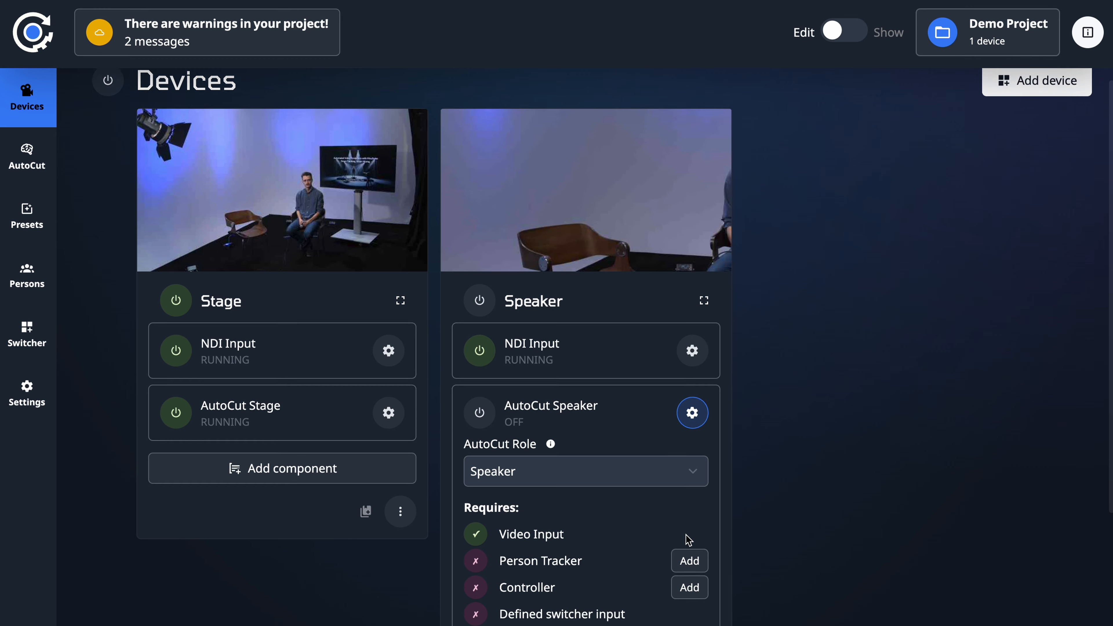
{"action": "left_click", "coordinate": [687, 565]}
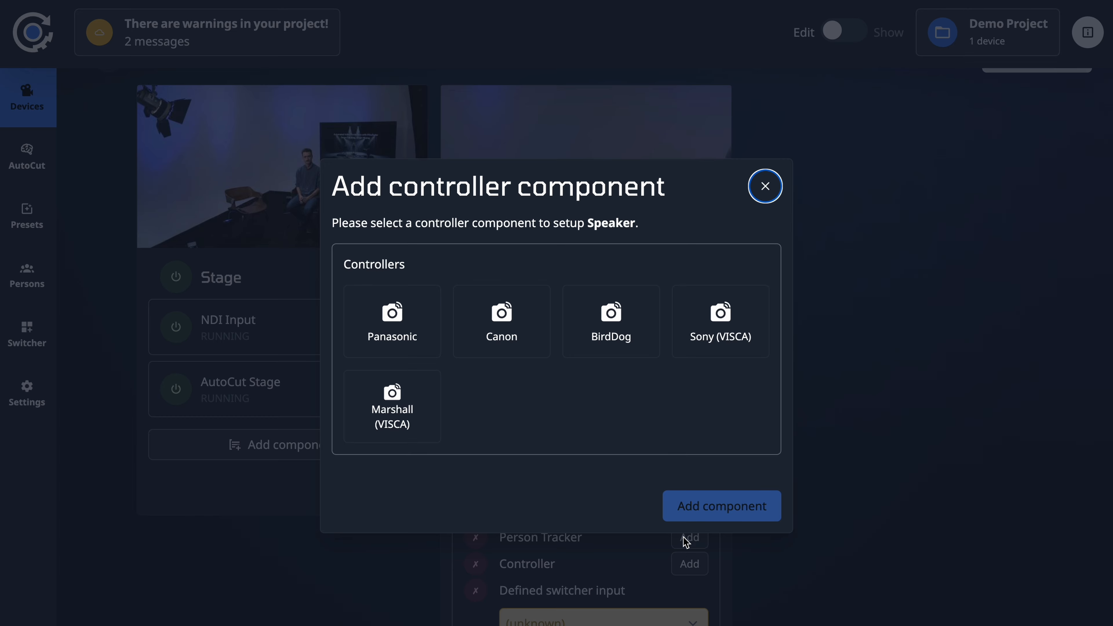
{"action": "left_click", "coordinate": [393, 329]}
{"action": "left_click", "coordinate": [393, 329]}
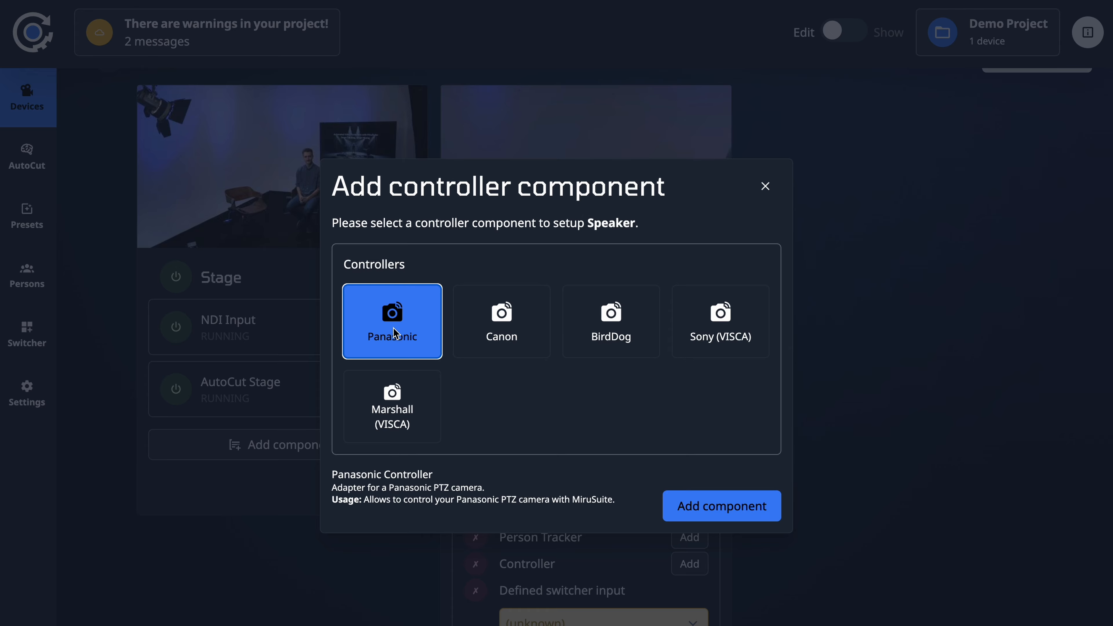
{"action": "left_click", "coordinate": [698, 506]}
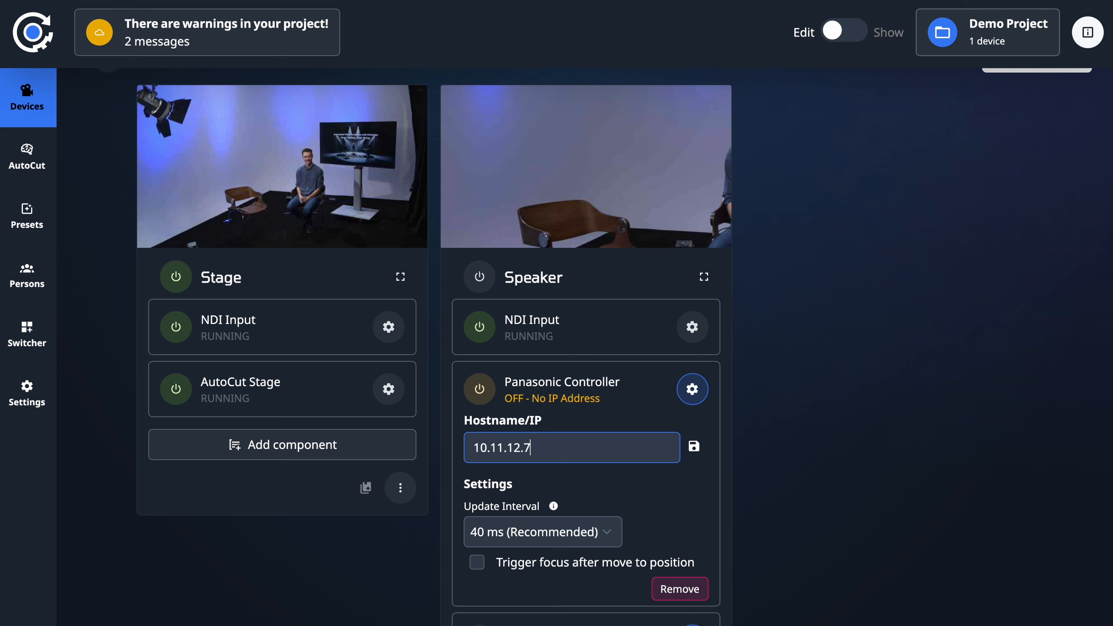
Step: Connect the Panasonic controller to hostname 10.11.12.72 and pan the camera onto the seated person
{"action": "left_click", "coordinate": [482, 389]}
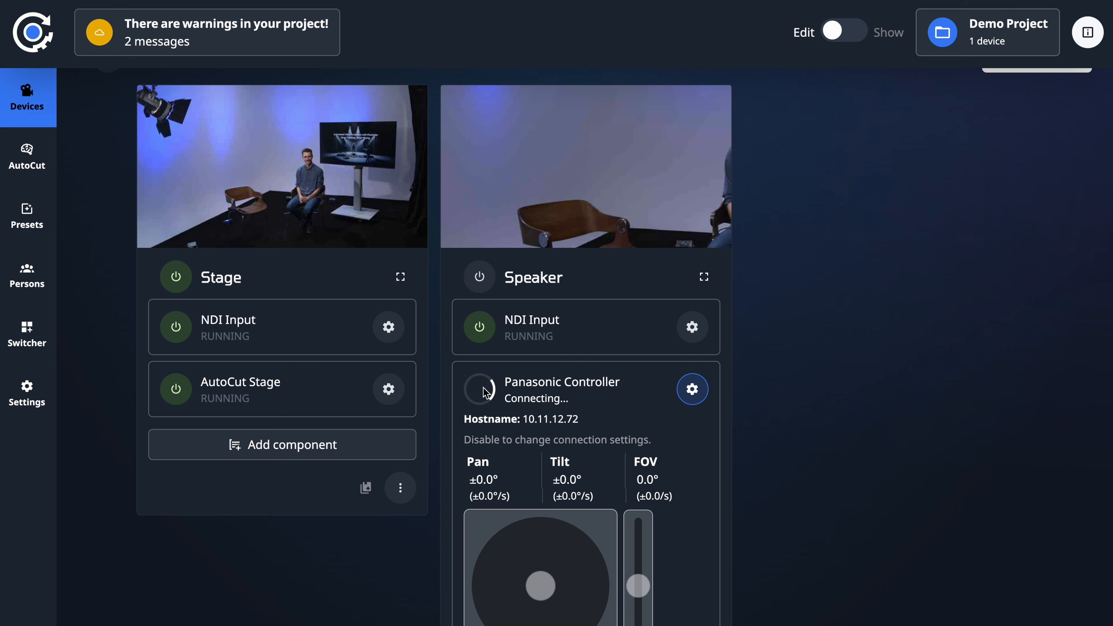
{"action": "scroll", "coordinate": [543, 548], "scroll_direction": "down", "scroll_amount": 1}
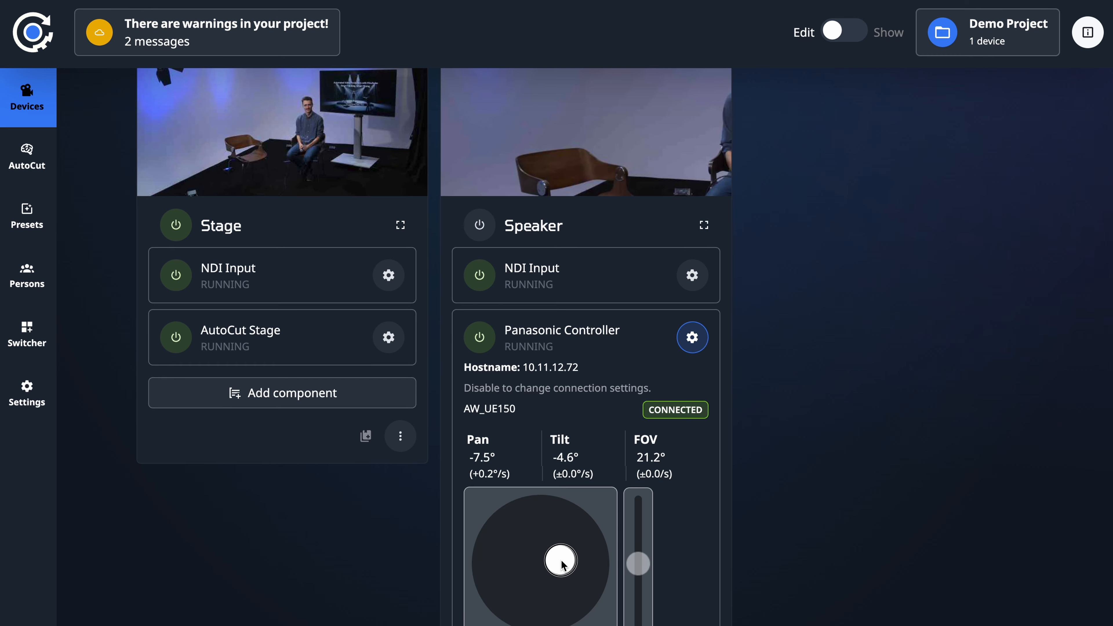
{"action": "left_click_drag", "start_coordinate": [570, 566], "coordinate": [586, 564]}
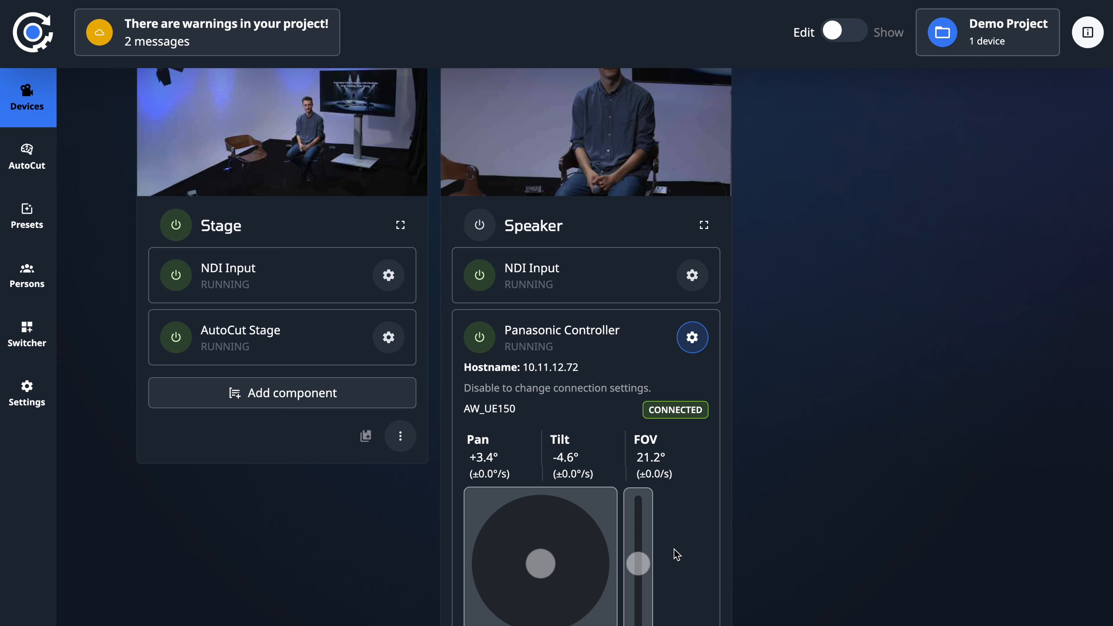
Step: Add the required Person Tracker to the Speaker device's AutoCut Speaker component
{"action": "scroll", "coordinate": [678, 514], "scroll_direction": "down", "scroll_amount": 2}
{"action": "scroll", "coordinate": [678, 513], "scroll_direction": "down", "scroll_amount": 8}
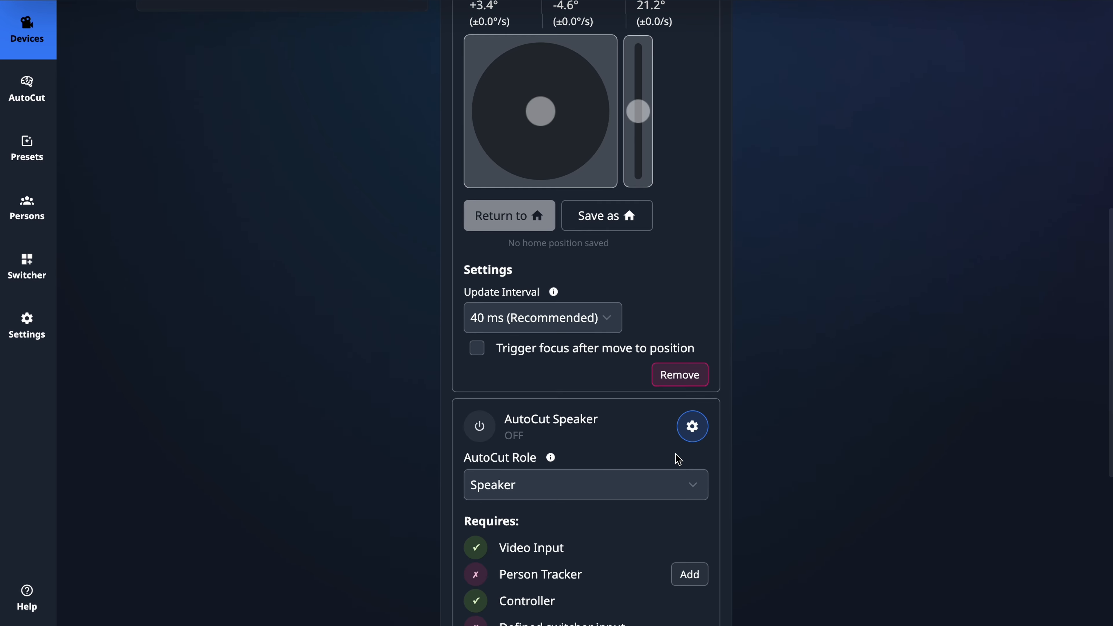
{"action": "scroll", "coordinate": [678, 459], "scroll_direction": "down", "scroll_amount": 3}
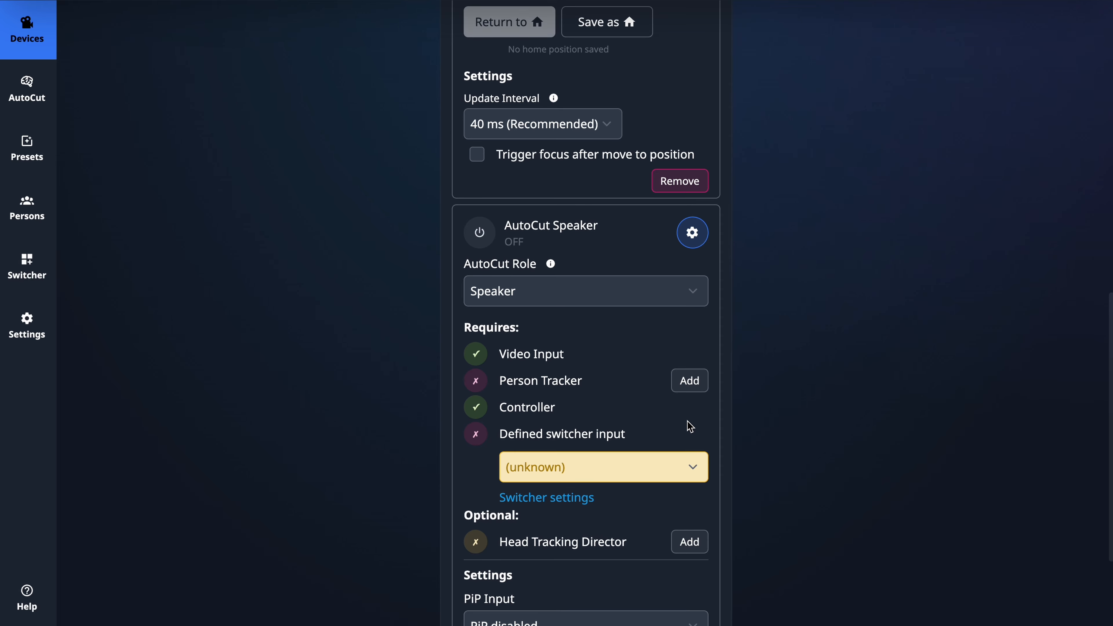
{"action": "left_click", "coordinate": [691, 390]}
Step: Set AutoCut Speaker's defined switcher input to 1 - Speaker
{"action": "scroll", "coordinate": [663, 443], "scroll_direction": "down", "scroll_amount": 2}
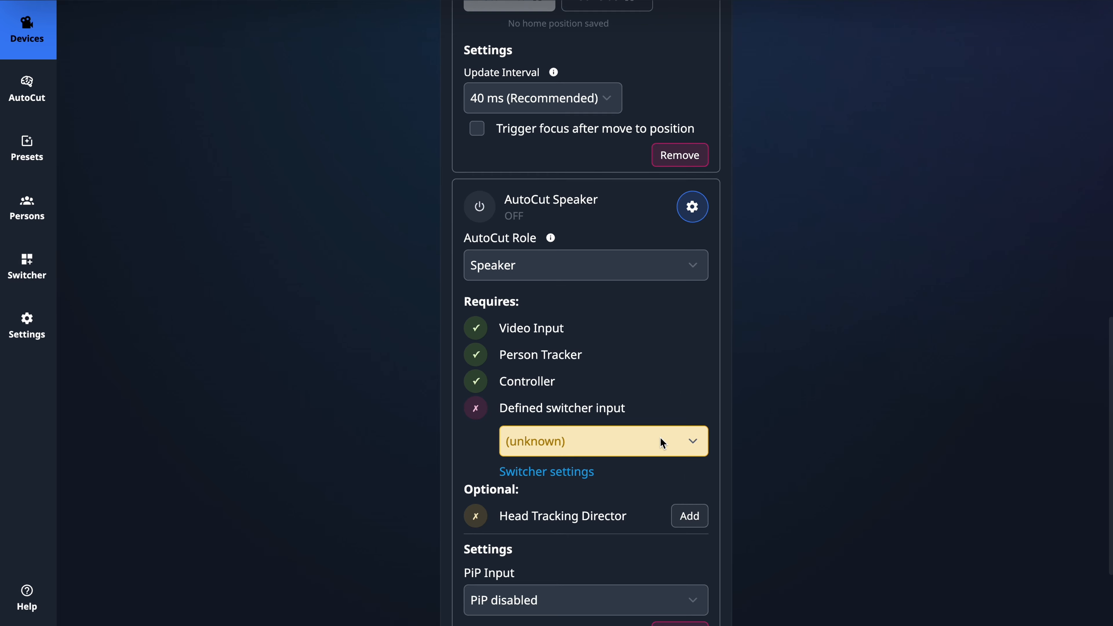
{"action": "left_click", "coordinate": [661, 442]}
{"action": "left_click", "coordinate": [616, 482]}
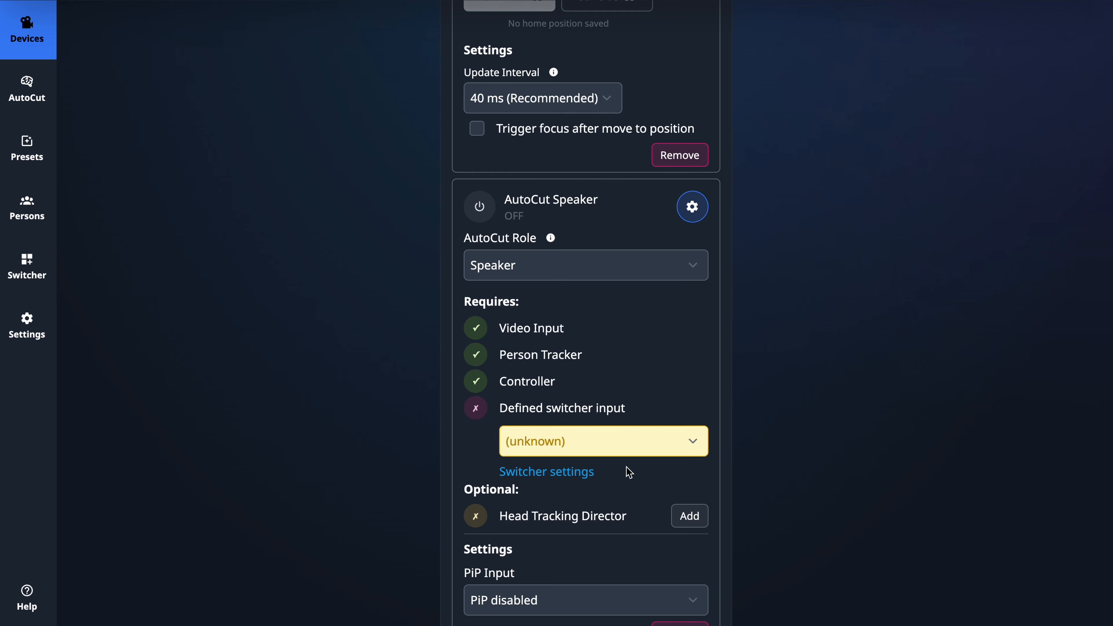
Step: Collapse the AutoCut Speaker and Panasonic Controller settings, then turn on the Person Tracker and AutoCut Speaker components
{"action": "scroll", "coordinate": [639, 464], "scroll_direction": "down", "scroll_amount": 2}
{"action": "scroll", "coordinate": [641, 462], "scroll_direction": "up", "scroll_amount": 5}
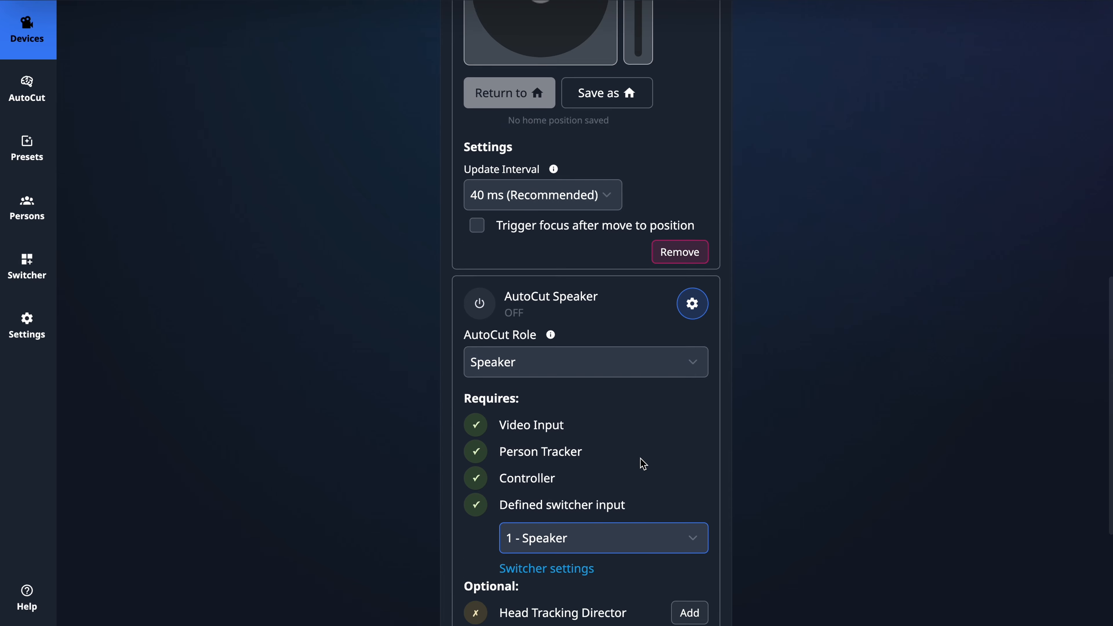
{"action": "left_click", "coordinate": [698, 374]}
{"action": "scroll", "coordinate": [699, 378], "scroll_direction": "up", "scroll_amount": 5}
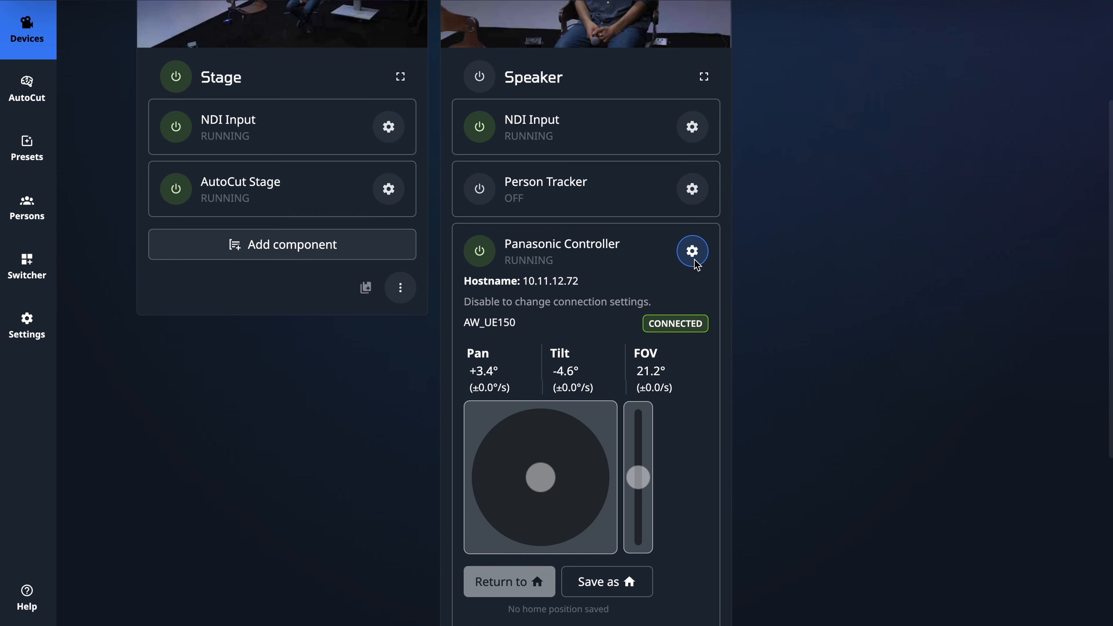
{"action": "left_click", "coordinate": [693, 247]}
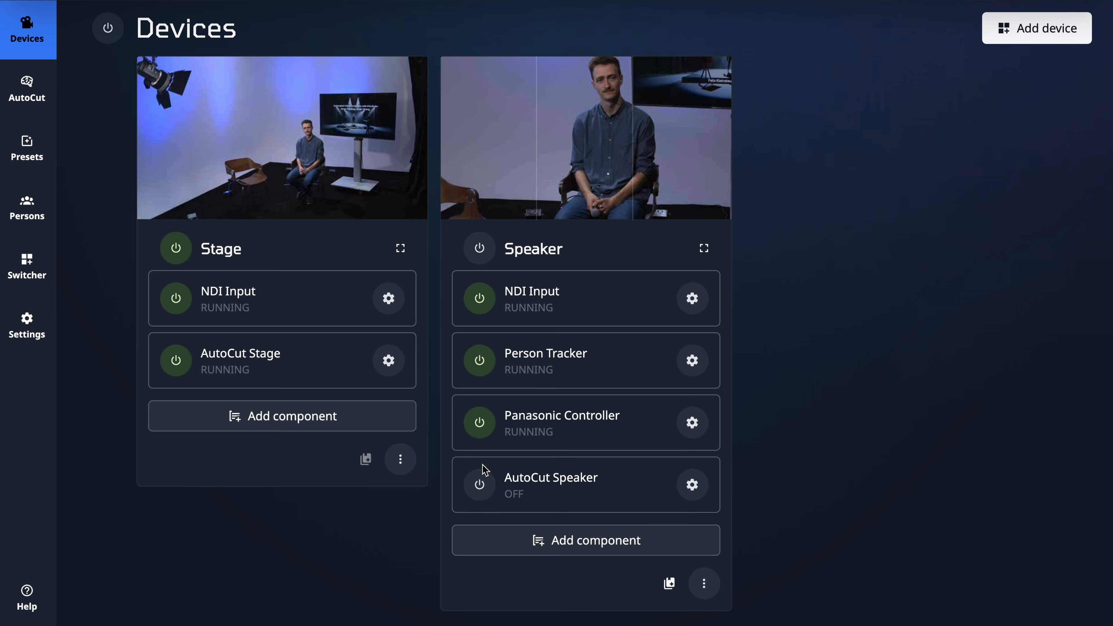
{"action": "left_click", "coordinate": [479, 484]}
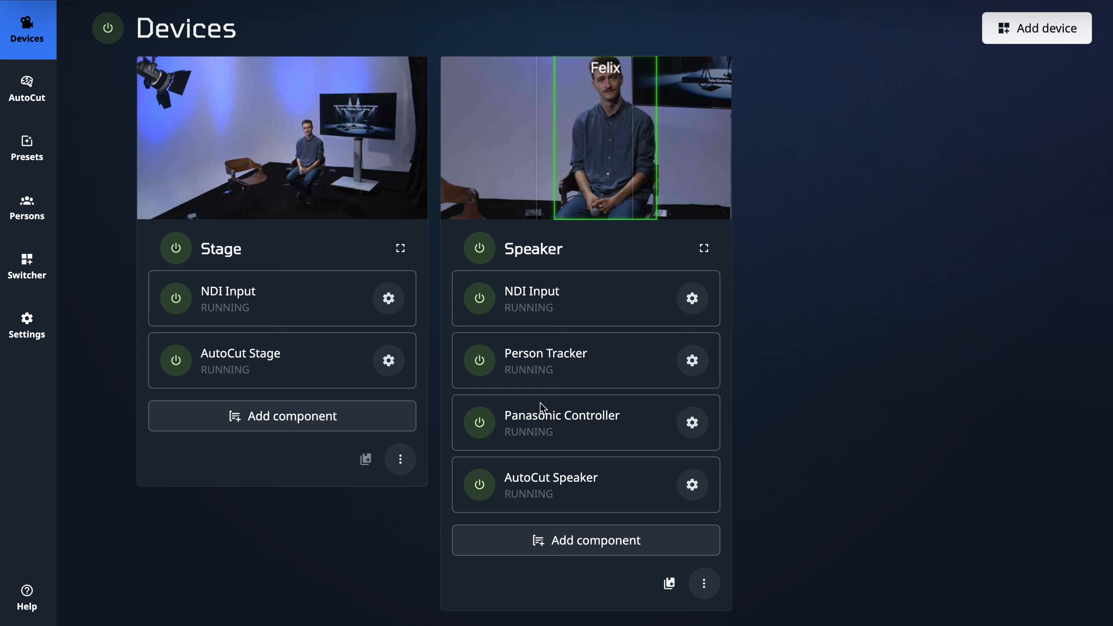
Step: Open the Speaker device's full view, then tilt the camera up and zoom in on the seated person's head and torso
{"action": "left_click", "coordinate": [703, 249]}
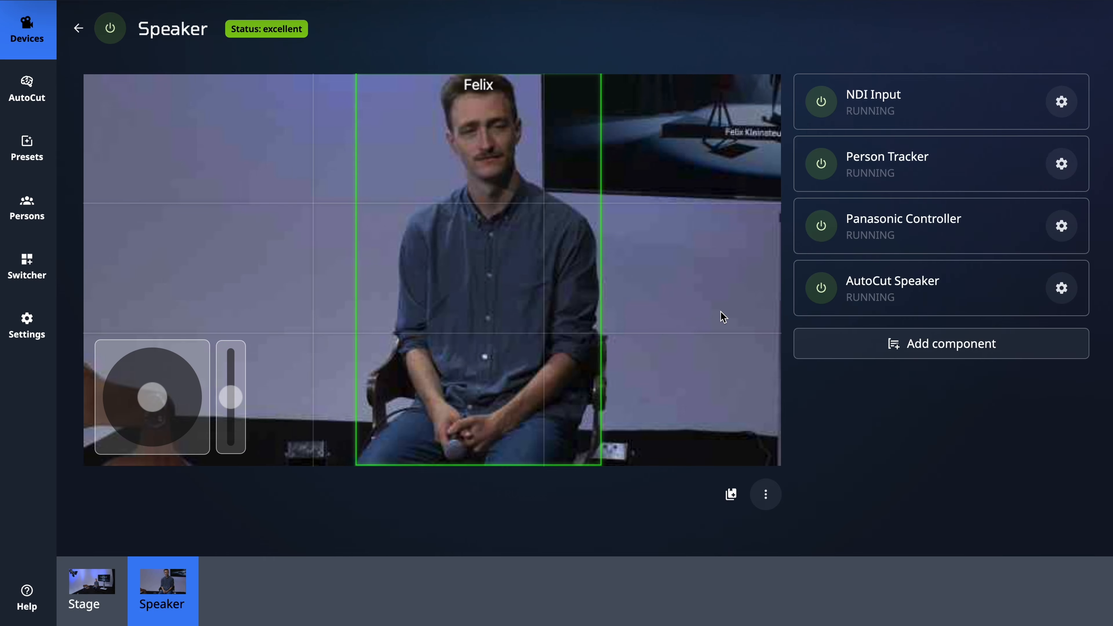
{"action": "left_click_drag", "start_coordinate": [156, 405], "coordinate": [163, 377]}
{"action": "left_click_drag", "start_coordinate": [231, 396], "coordinate": [231, 368]}
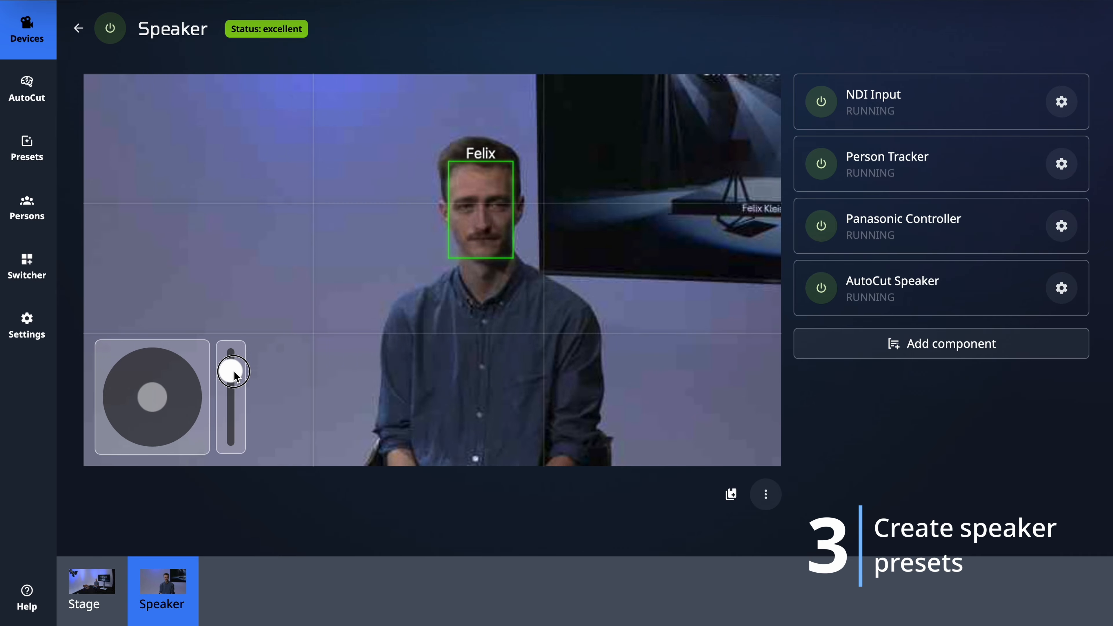
Step: Create a preset of the current camera position, named with the framed speaker's first name
{"action": "left_click", "coordinate": [731, 494]}
{"action": "type", "text": "Felix"}
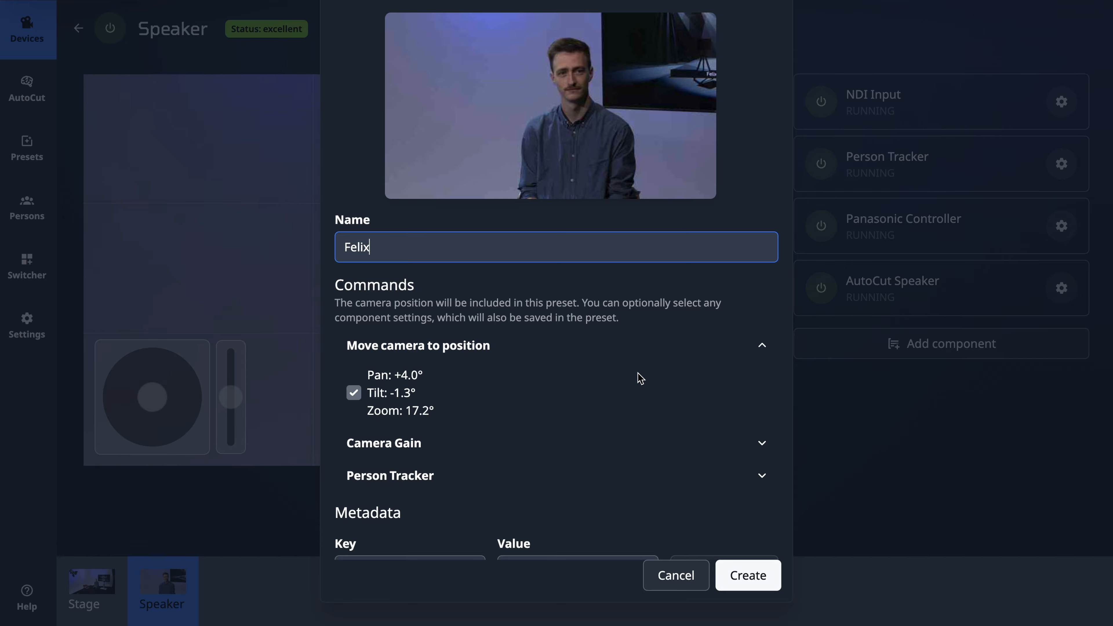
{"action": "left_click", "coordinate": [734, 579]}
Step: Reframe the Speaker camera on the second seated person and create a preset for that position
{"action": "left_click_drag", "start_coordinate": [146, 399], "coordinate": [124, 398]}
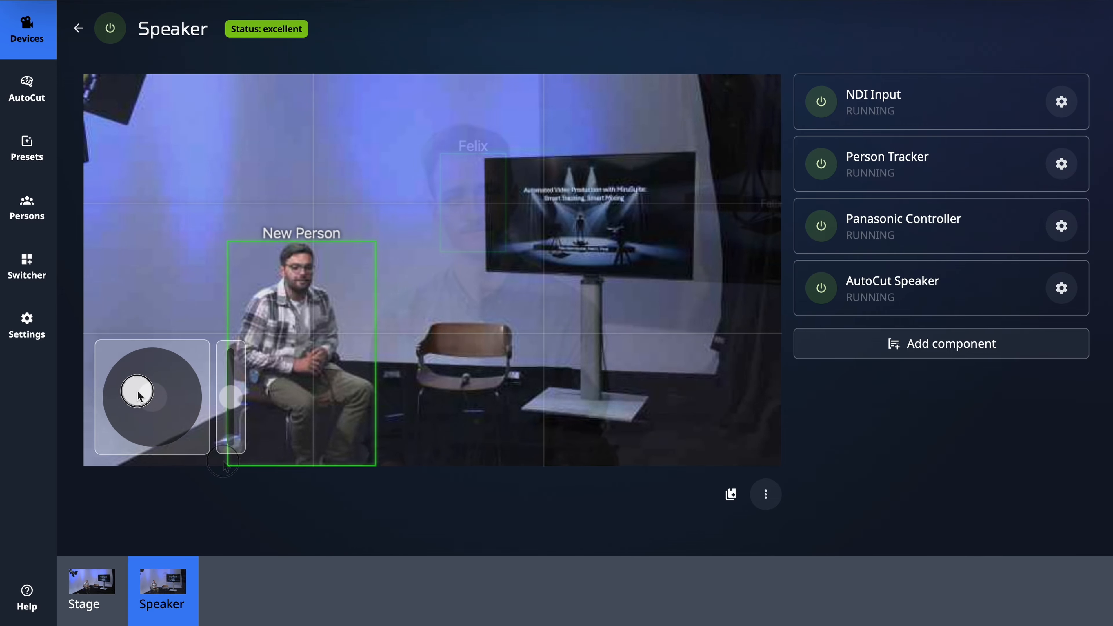
{"action": "left_click_drag", "start_coordinate": [231, 397], "coordinate": [228, 365]}
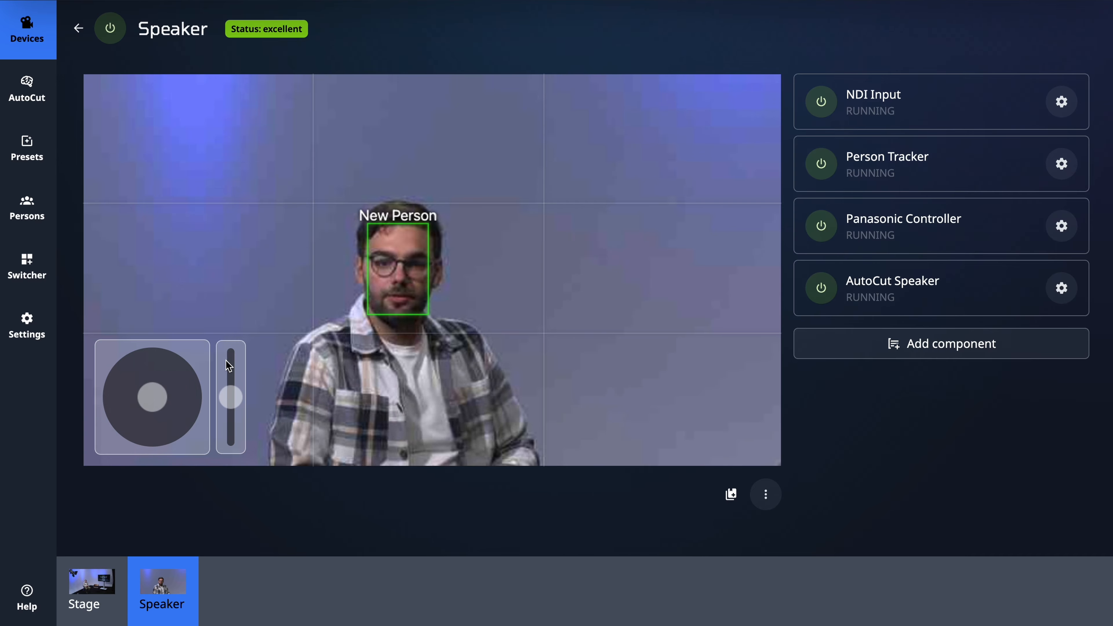
{"action": "left_click_drag", "start_coordinate": [151, 395], "coordinate": [150, 429]}
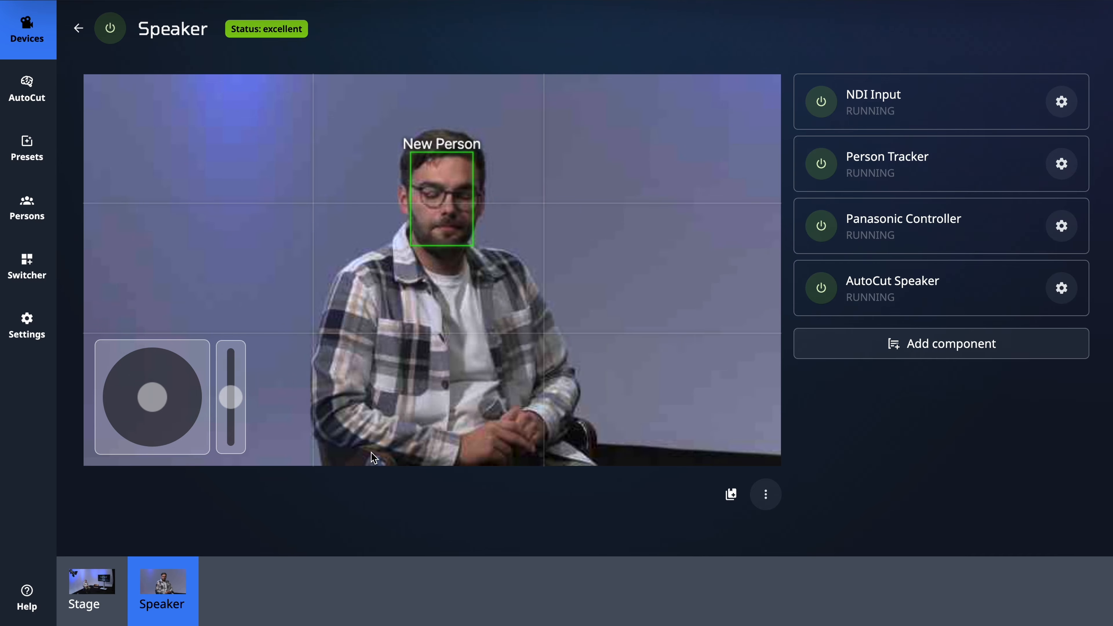
{"action": "left_click", "coordinate": [730, 495]}
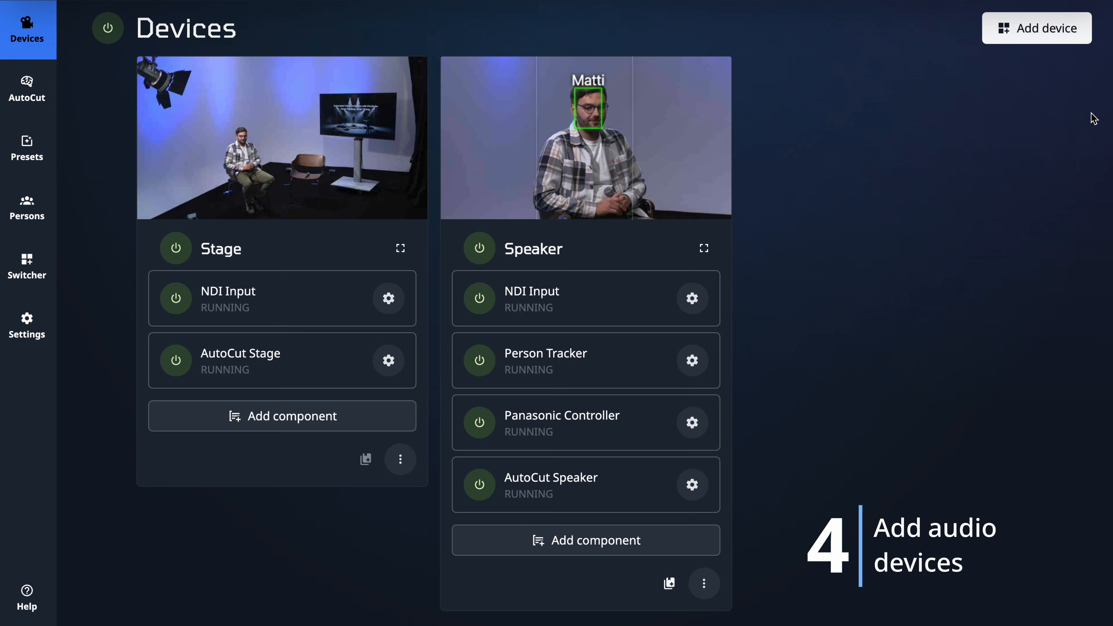
Step: Add a new device set up for AutoCut and set its AutoCut role to Audio
{"action": "left_click", "coordinate": [1044, 34]}
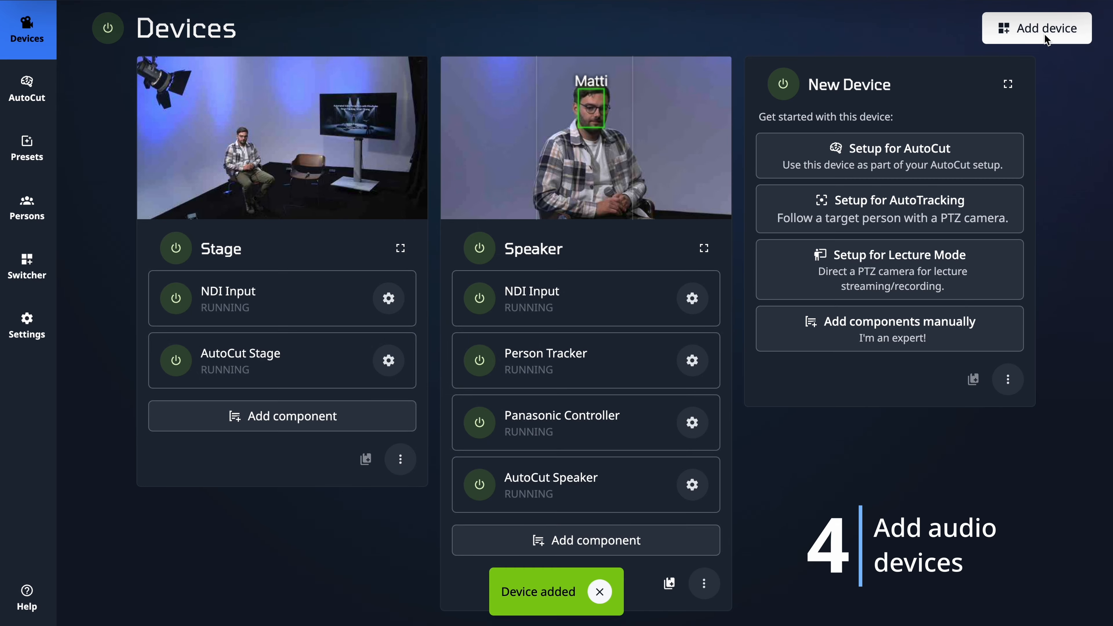
{"action": "left_click", "coordinate": [979, 153]}
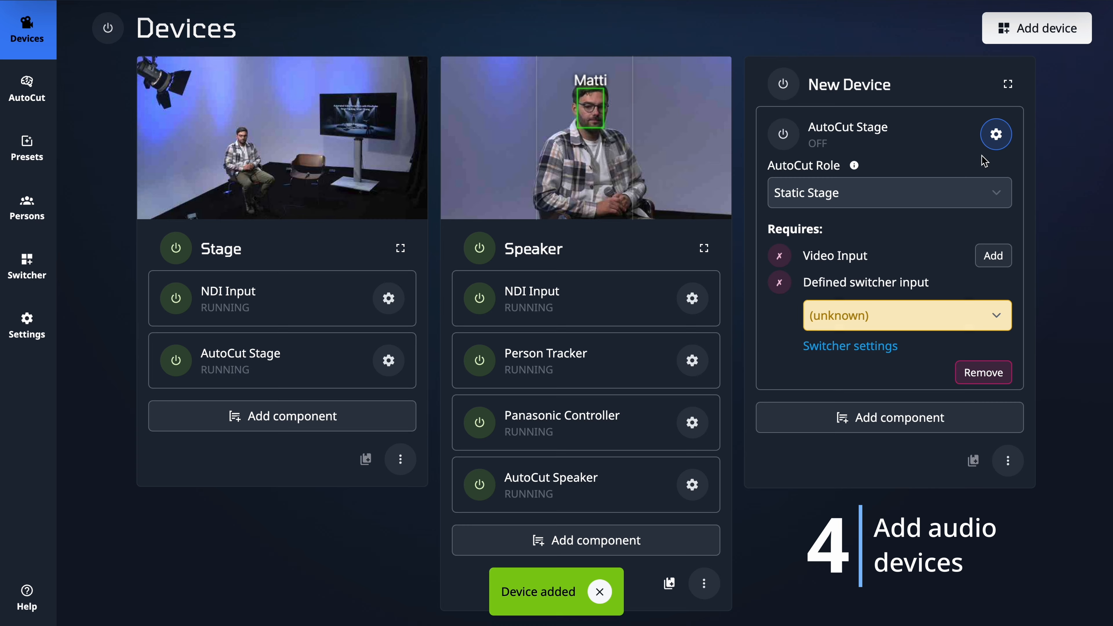
{"action": "left_click", "coordinate": [909, 187]}
{"action": "left_click", "coordinate": [839, 268]}
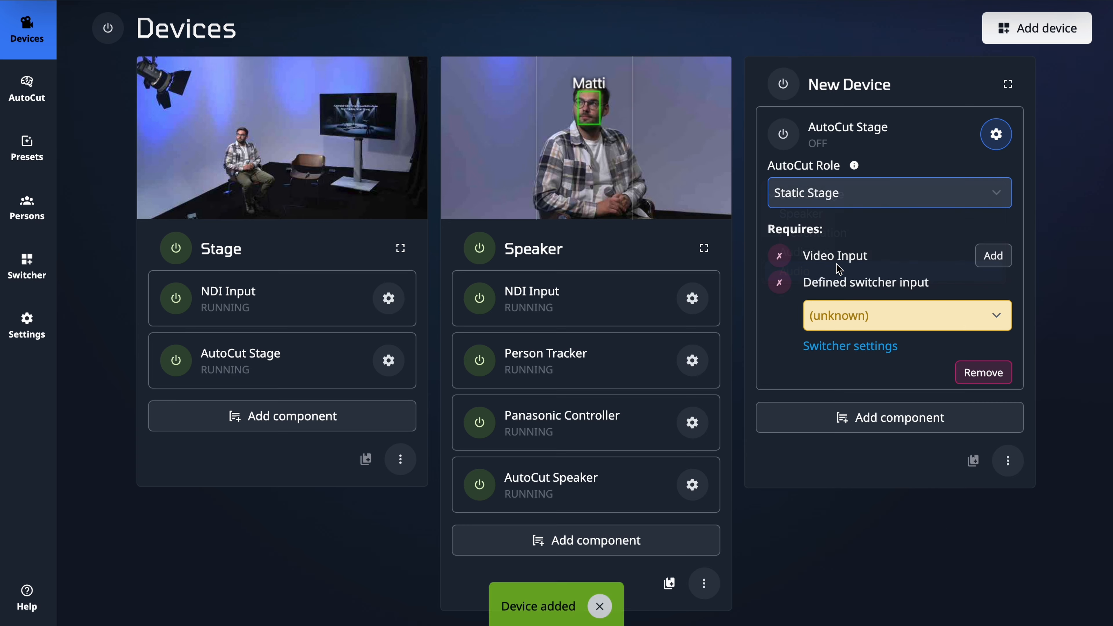
Step: Add the ZOOM L-12 Driver as the new device's audio input and add the required Audio Analyzer
{"action": "left_click", "coordinate": [991, 258]}
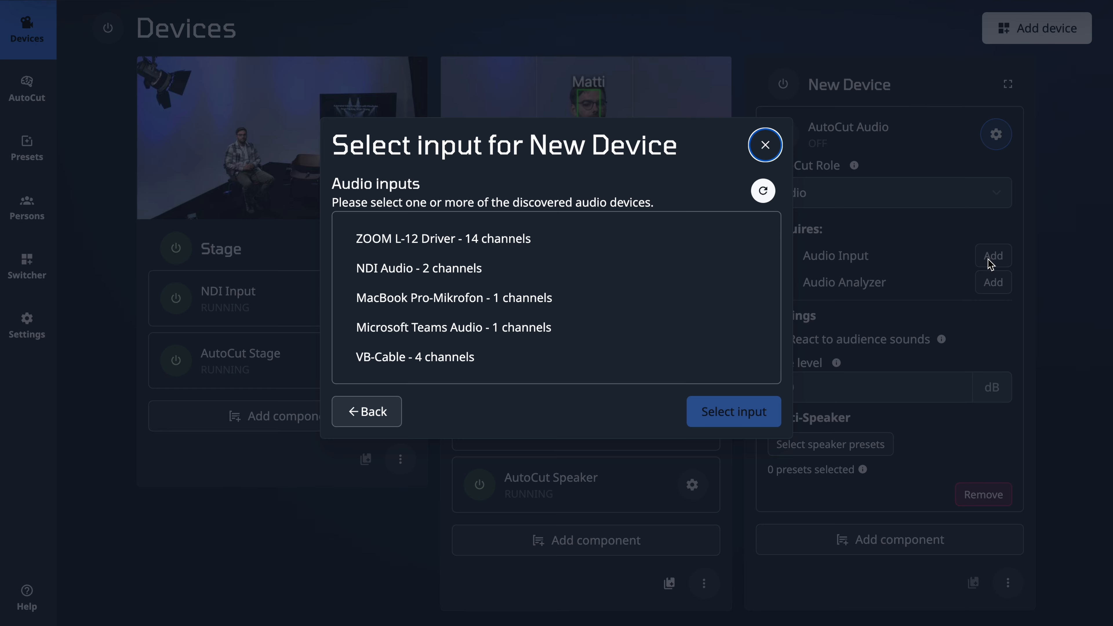
{"action": "left_click", "coordinate": [651, 251]}
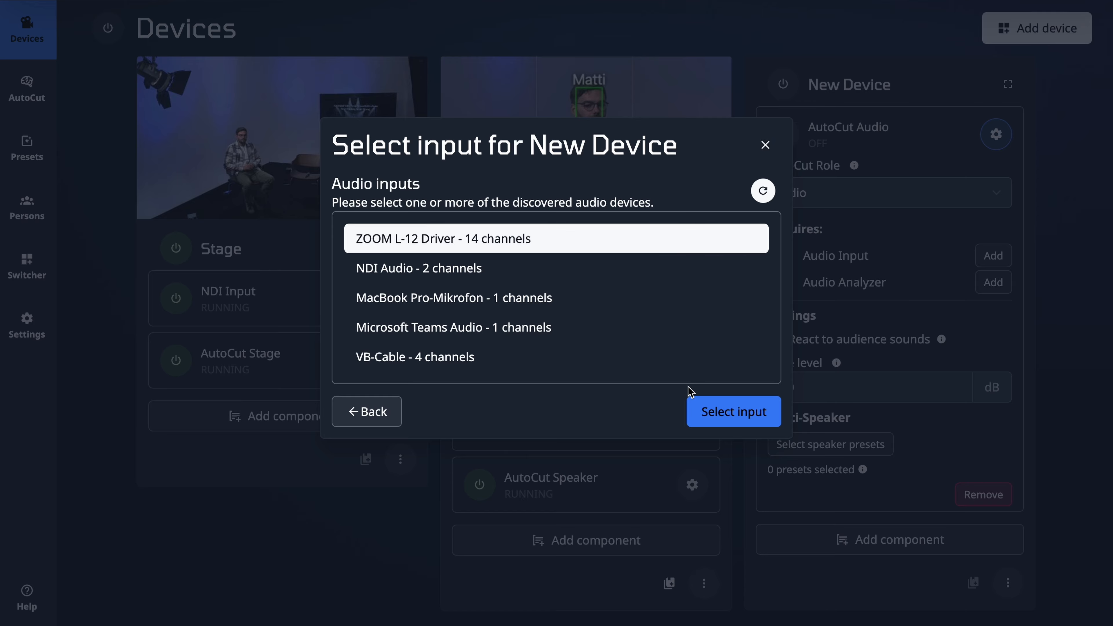
{"action": "left_click", "coordinate": [719, 410]}
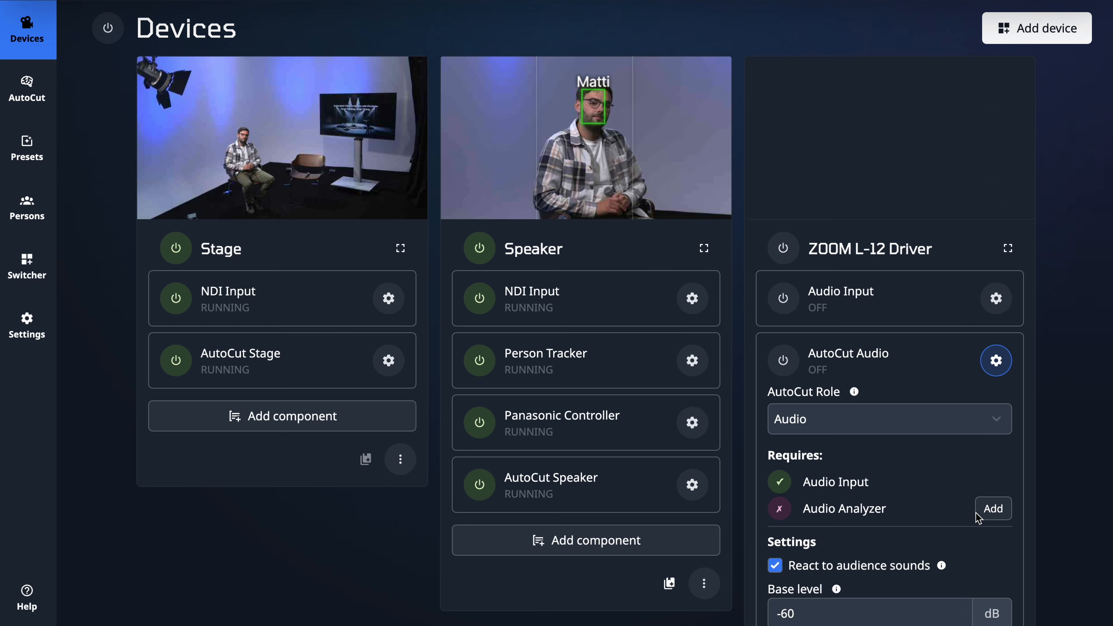
{"action": "left_click", "coordinate": [993, 509]}
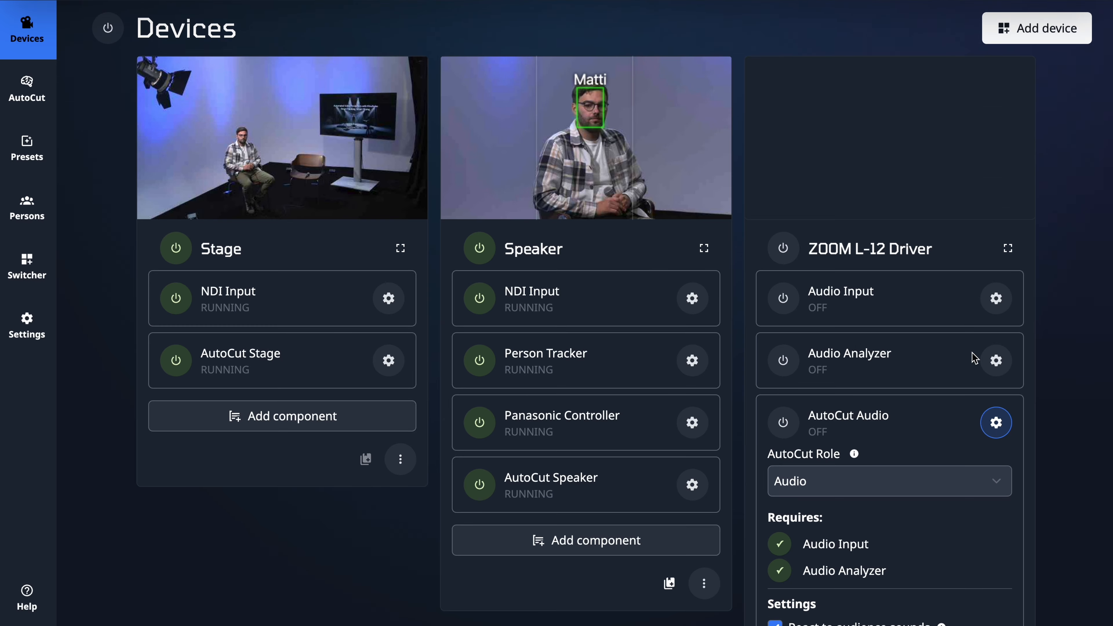
Step: Turn on the ZOOM L-12 Driver device and set its audio input to Channel 1
{"action": "left_click", "coordinate": [995, 300]}
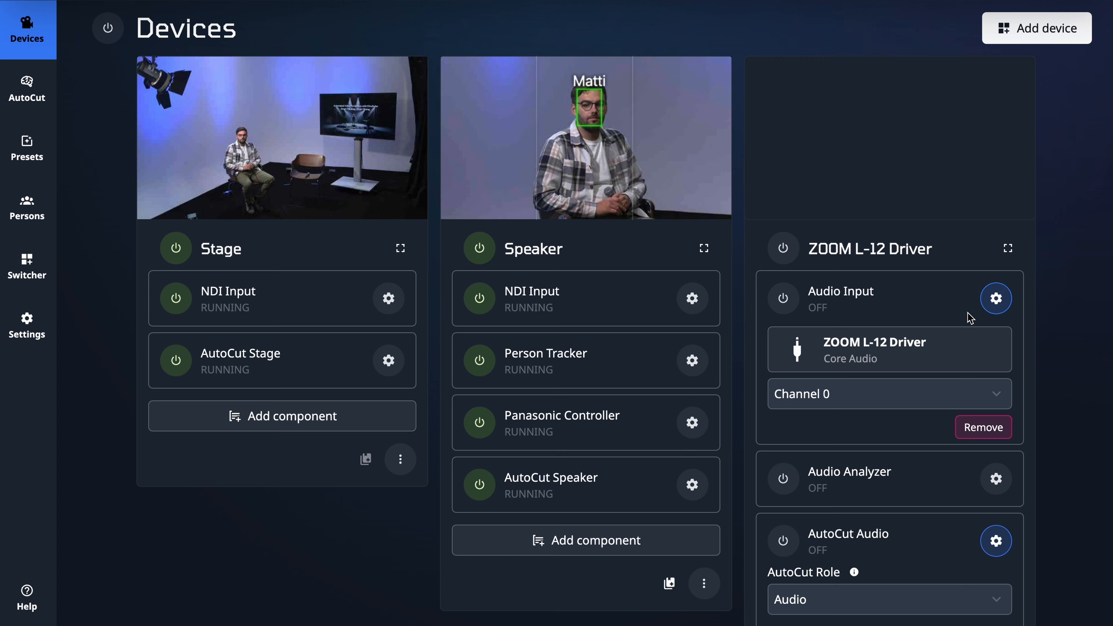
{"action": "left_click", "coordinate": [786, 256]}
{"action": "left_click", "coordinate": [887, 404]}
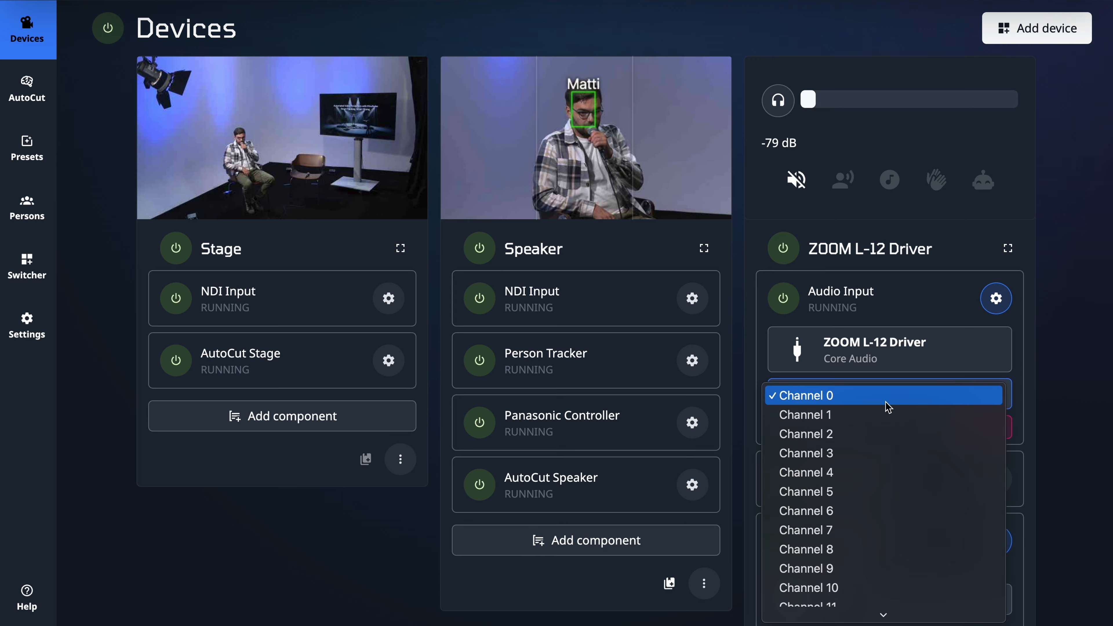
{"action": "left_click", "coordinate": [869, 414]}
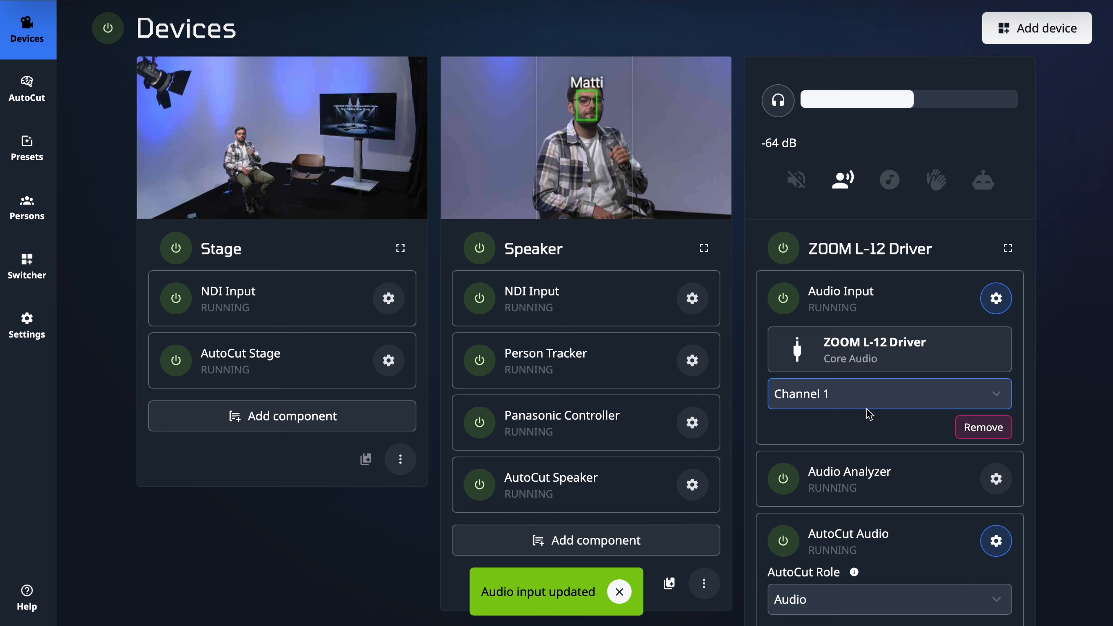
{"action": "left_click", "coordinate": [1002, 299]}
Step: Disable reacting to audience sounds for this audio device and assign the plaid-shirted speaker's preset as its speaker preset
{"action": "scroll", "coordinate": [1003, 299], "scroll_direction": "down", "scroll_amount": 6}
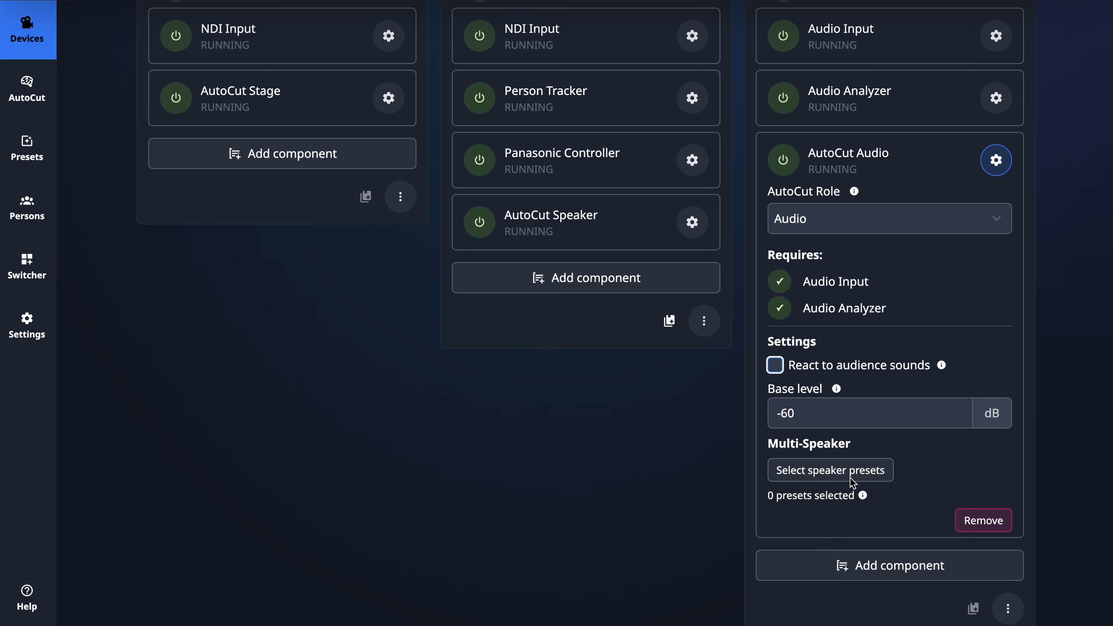
{"action": "left_click", "coordinate": [838, 475]}
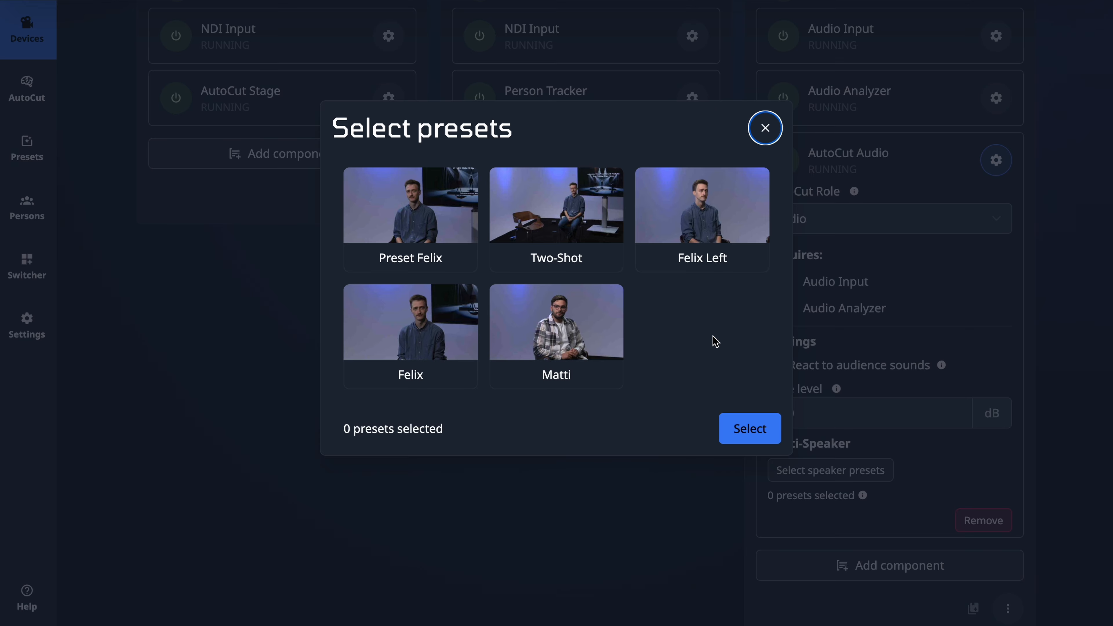
{"action": "left_click", "coordinate": [579, 340]}
{"action": "left_click", "coordinate": [750, 429]}
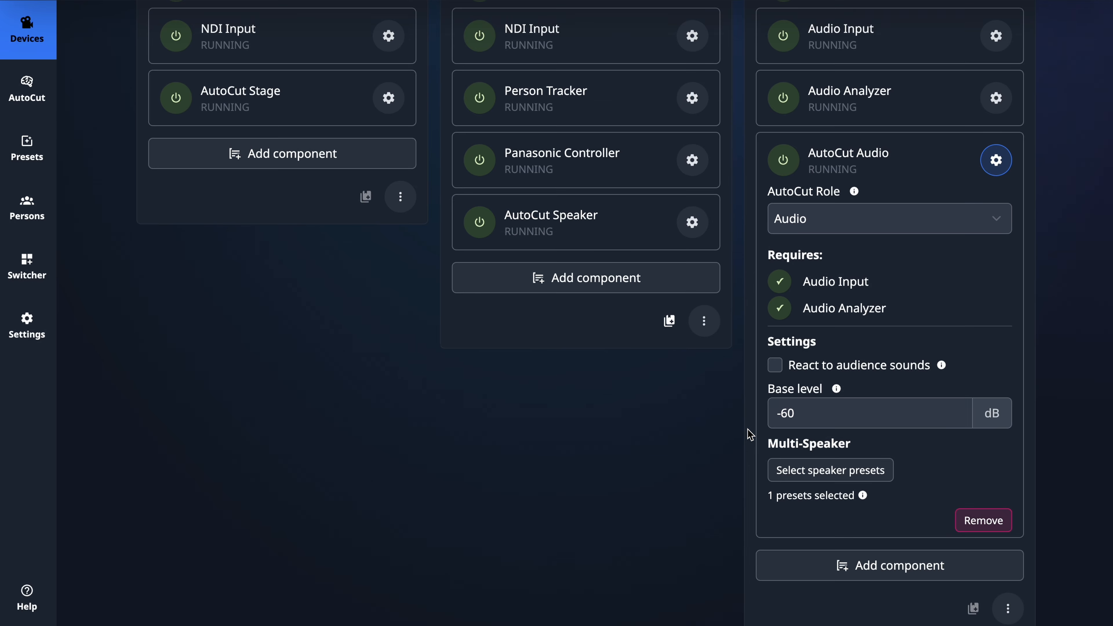
{"action": "scroll", "coordinate": [951, 403], "scroll_direction": "up", "scroll_amount": 3}
{"action": "left_click", "coordinate": [997, 302]}
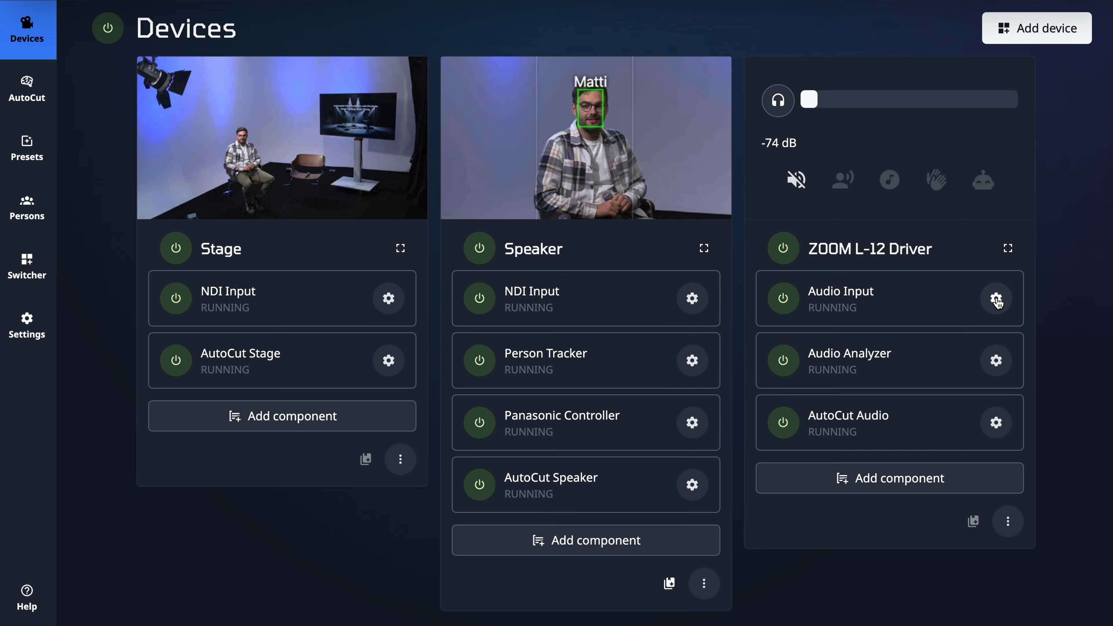
Step: Add another new device set up for AutoCut and set its AutoCut role to Audio
{"action": "left_click", "coordinate": [1036, 29]}
{"action": "scroll", "coordinate": [740, 266], "scroll_direction": "down", "scroll_amount": 8}
{"action": "left_click", "coordinate": [280, 372]}
{"action": "left_click", "coordinate": [273, 415]}
{"action": "left_click", "coordinate": [263, 491]}
{"action": "scroll", "coordinate": [254, 484], "scroll_direction": "down", "scroll_amount": 2}
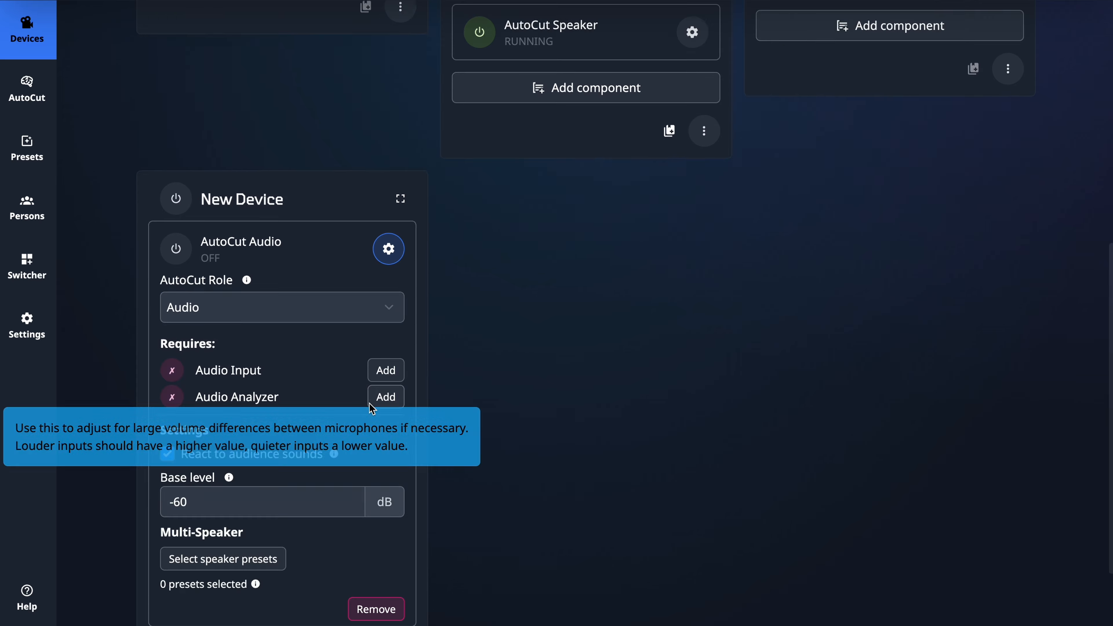
Step: Give the second audio device the ZOOM L-12 Driver input and an Audio Analyzer, and turn it on
{"action": "left_click", "coordinate": [384, 371]}
{"action": "left_click", "coordinate": [657, 245]}
{"action": "left_click", "coordinate": [657, 246]}
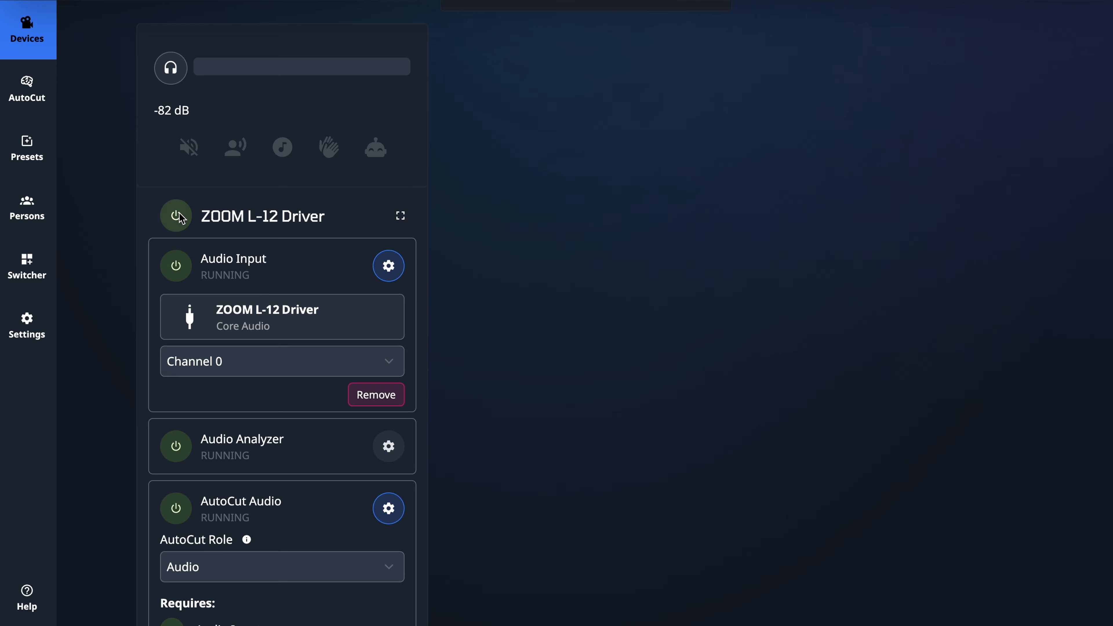
Step: Assign the other speaker's preset, named with only his first name, to the second audio device
{"action": "left_click", "coordinate": [219, 487]}
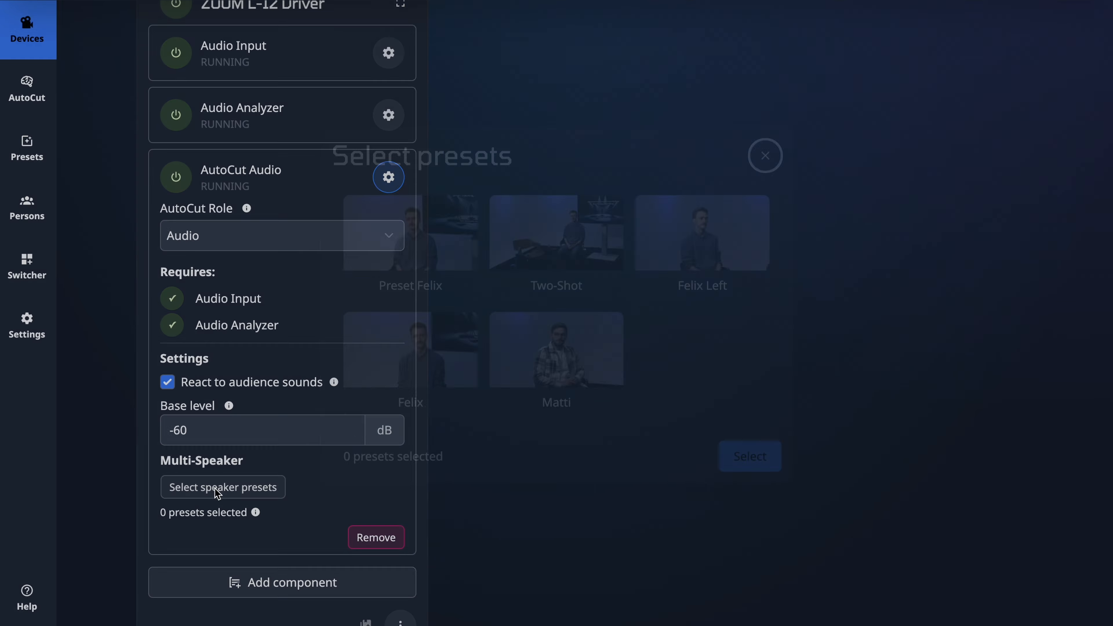
{"action": "left_click", "coordinate": [422, 347]}
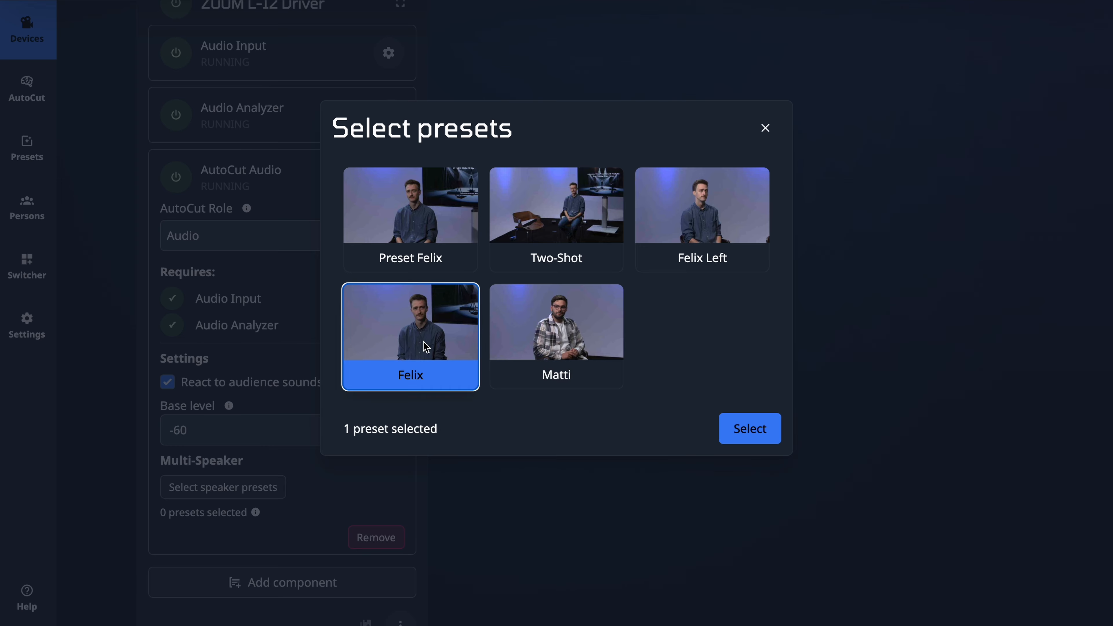
{"action": "left_click", "coordinate": [747, 428]}
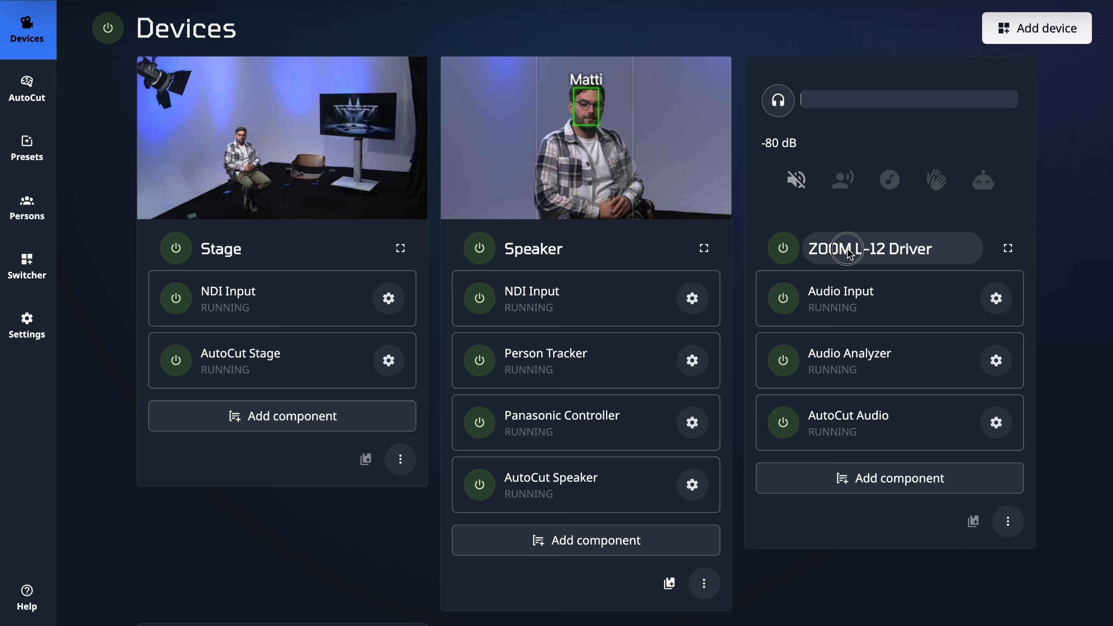
Step: Rename each audio device with its speaker's first name followed by "Audio"
{"action": "left_click", "coordinate": [849, 253]}
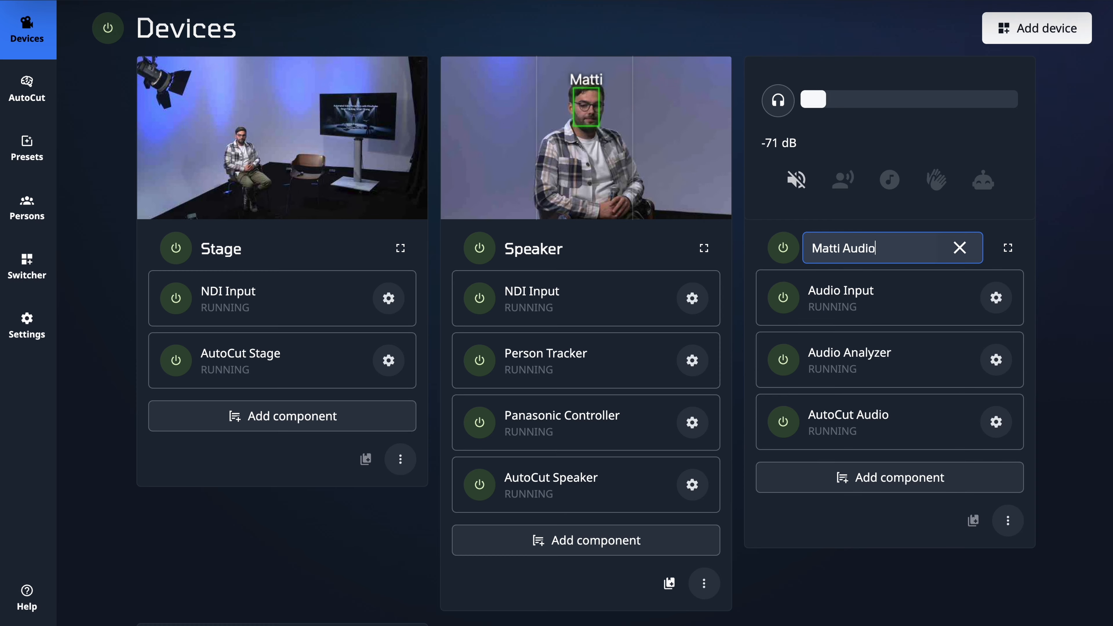
{"action": "key", "text": "Return"}
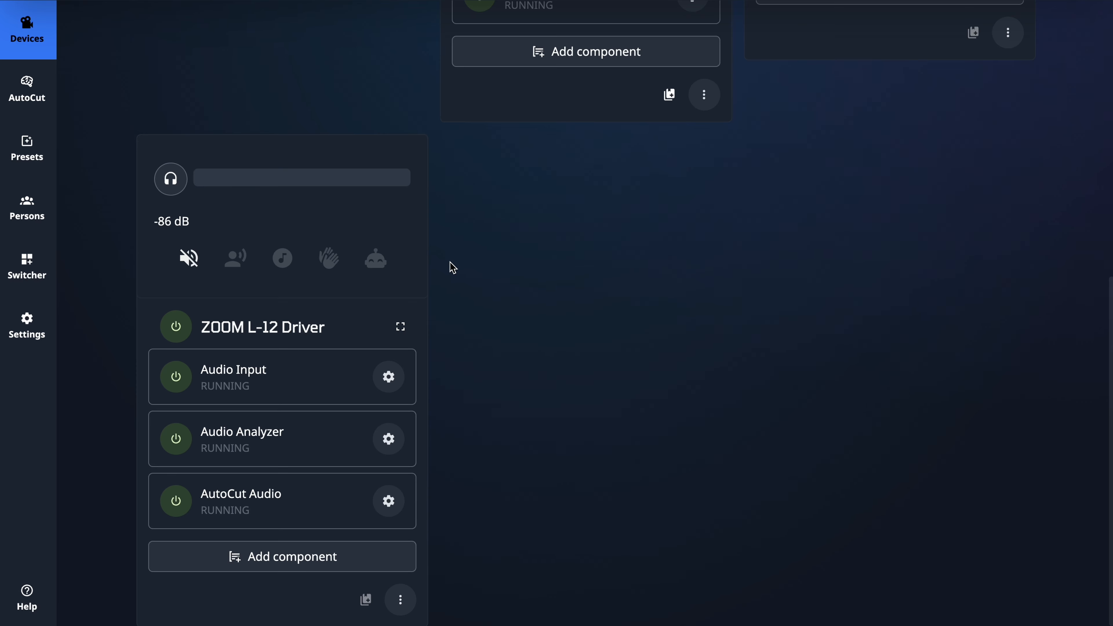
{"action": "left_click", "coordinate": [241, 326]}
{"action": "type", "text": "Fe"}
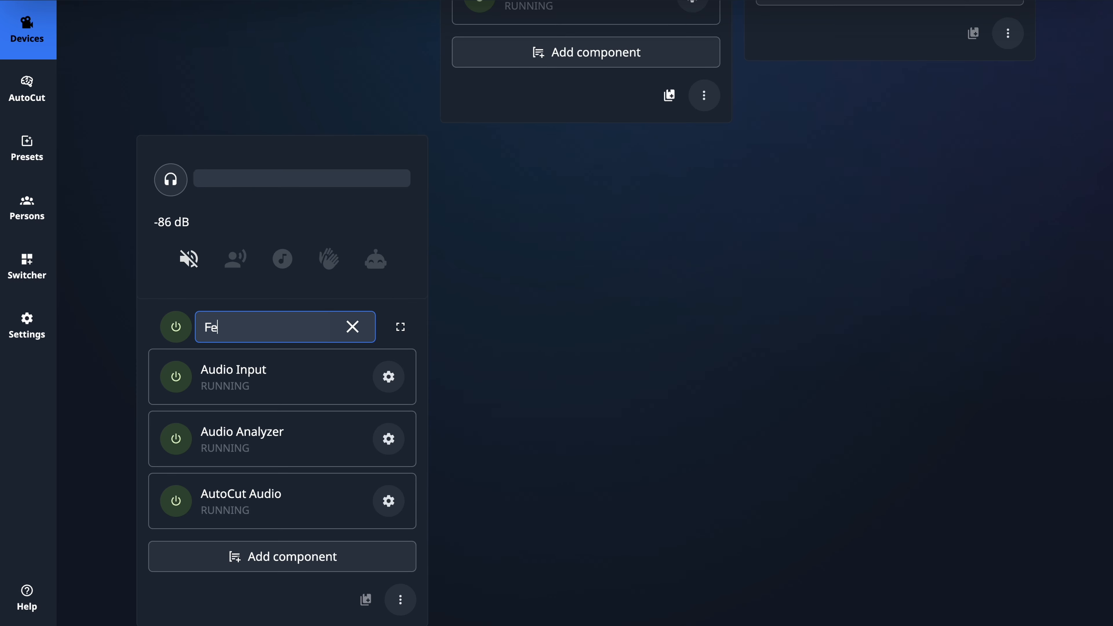
{"action": "type", "text": "lix Audio"}
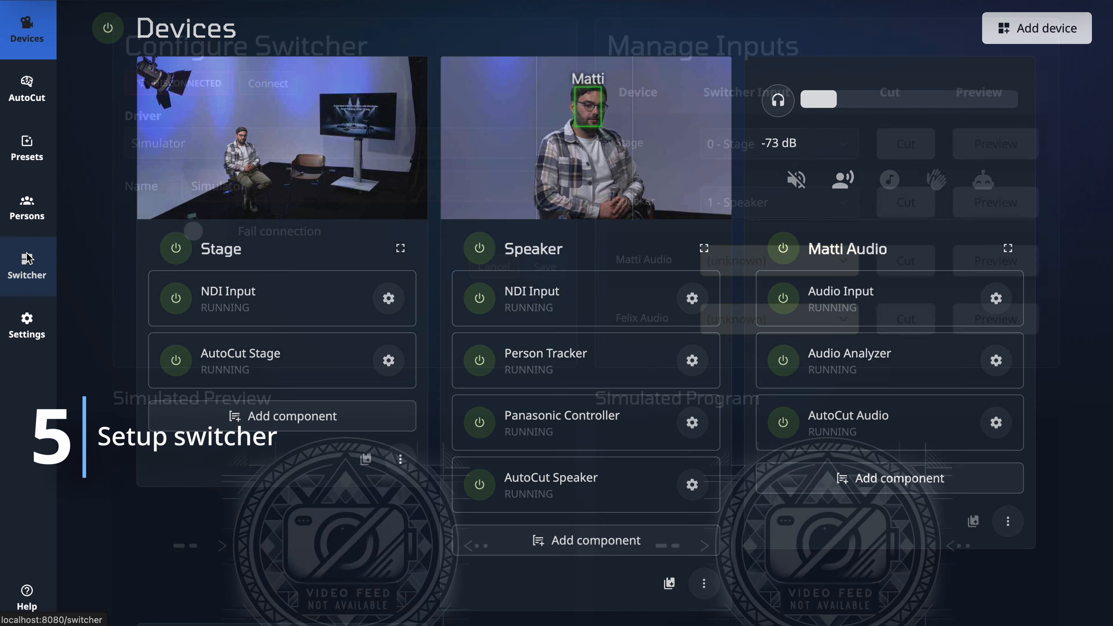
Step: Change the switcher driver to VMix and accept losing the current switcher settings
{"action": "left_click", "coordinate": [27, 258]}
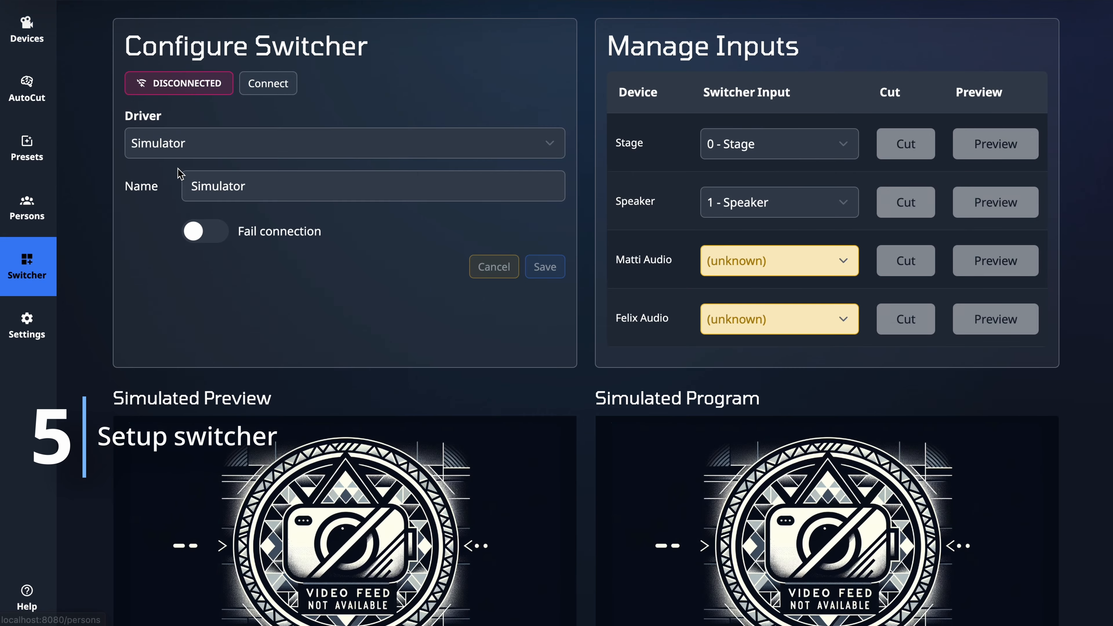
{"action": "left_click", "coordinate": [207, 144]}
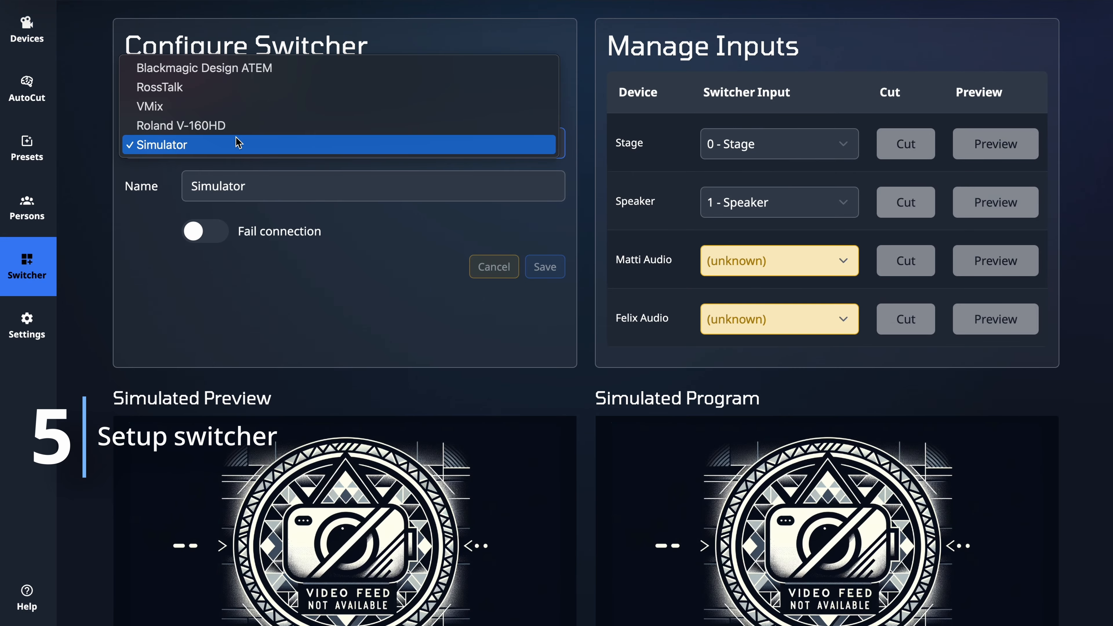
{"action": "left_click", "coordinate": [202, 106]}
{"action": "left_click", "coordinate": [744, 318]}
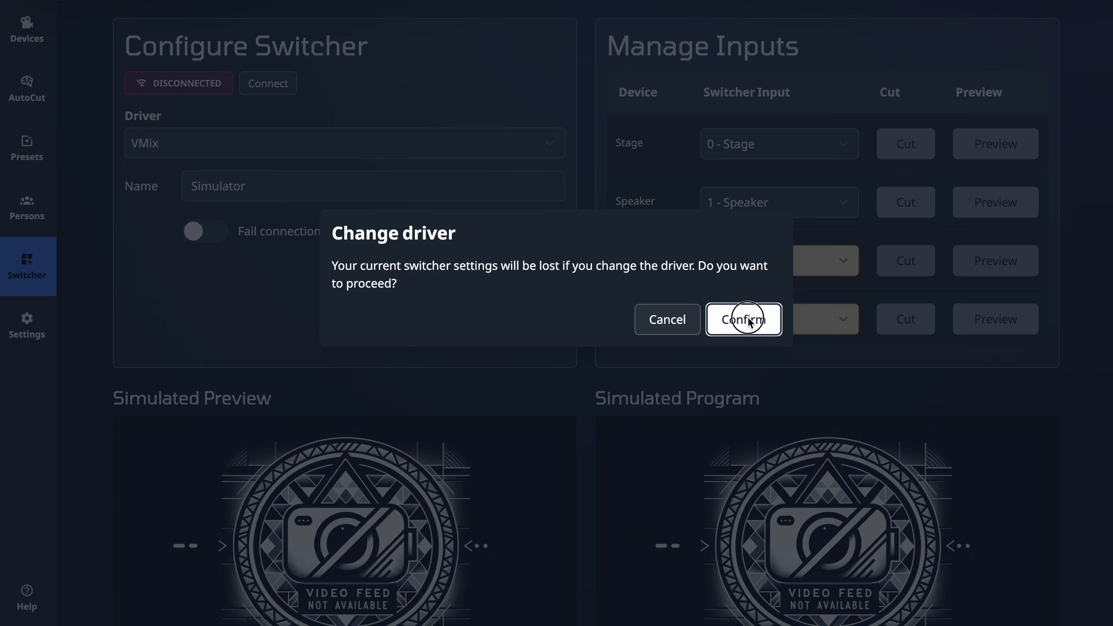
Step: Set the VMix switcher's IP to 10.11.12.167, save the configuration and connect to it
{"action": "double_click", "coordinate": [380, 187]}
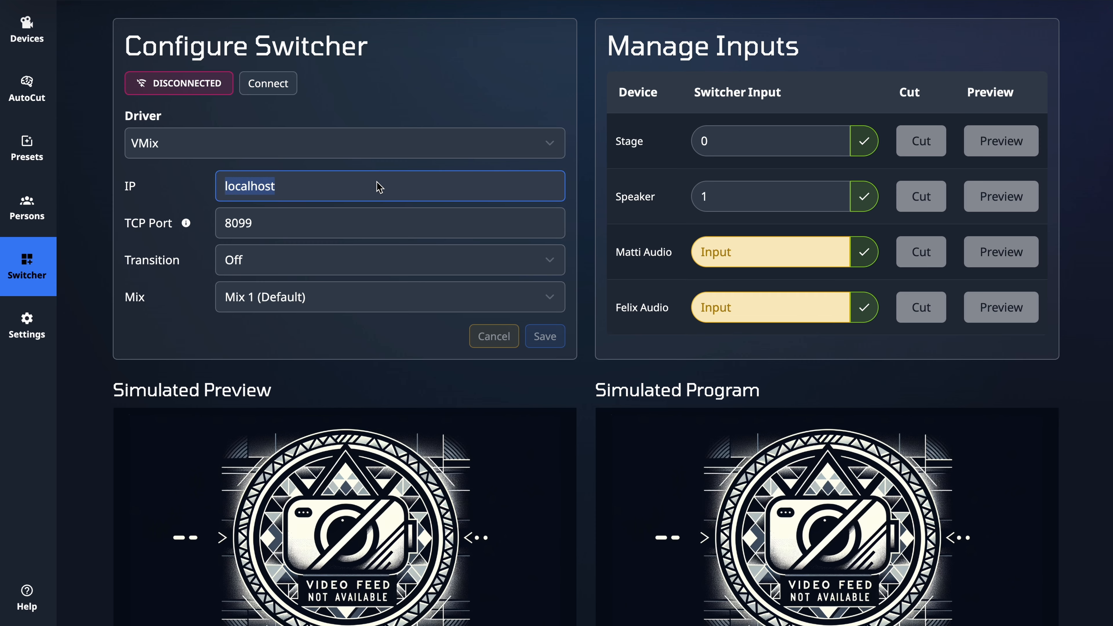
{"action": "type", "text": "10.11.12"}
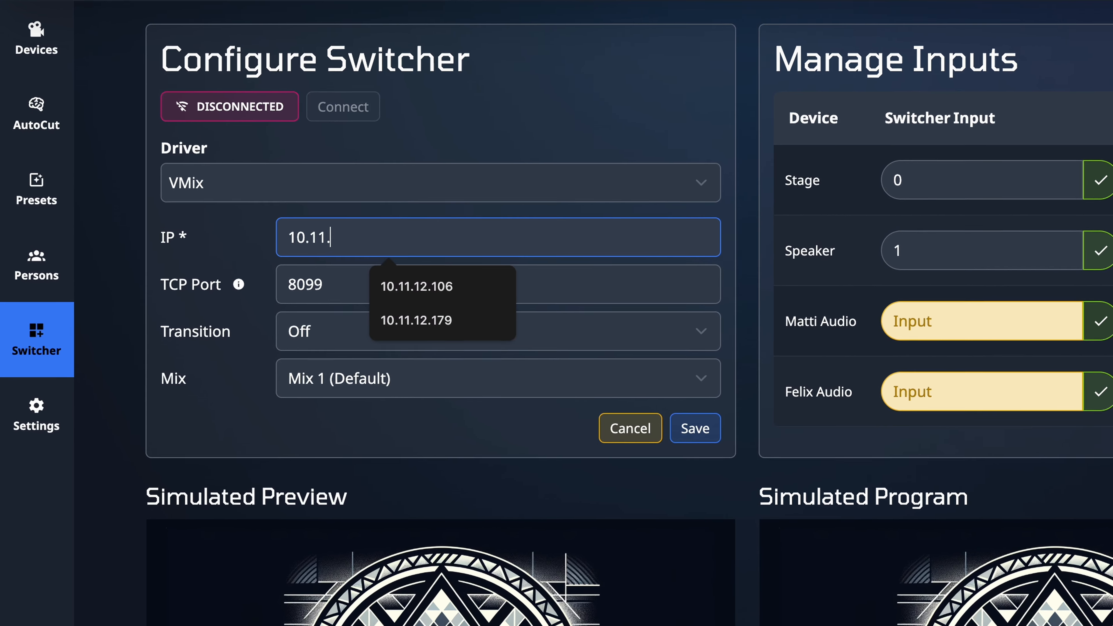
{"action": "type", "text": ".167"}
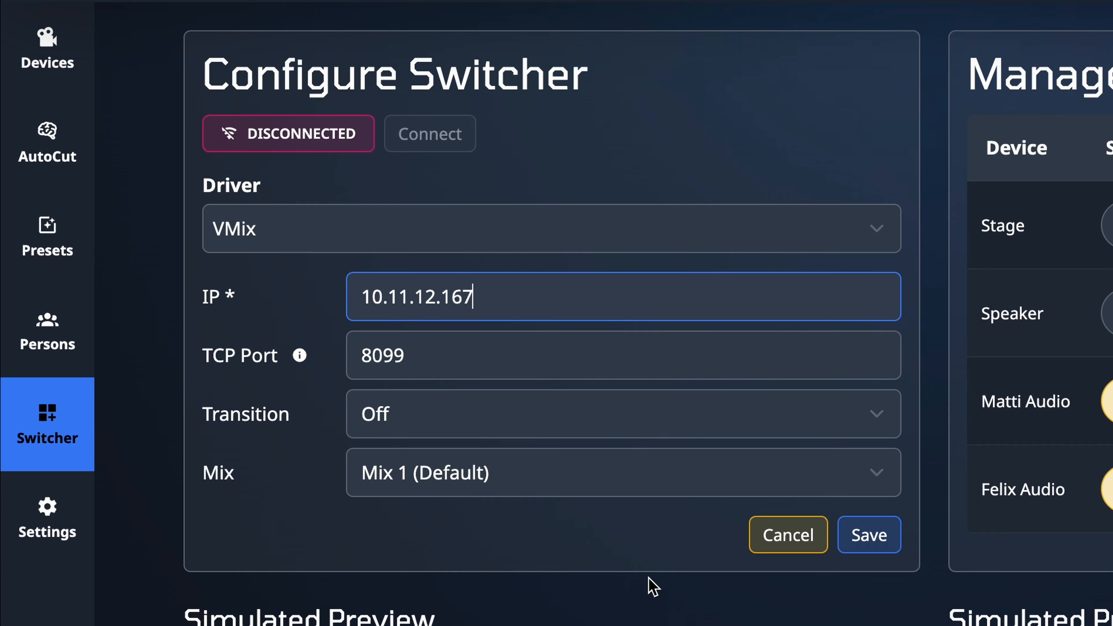
{"action": "left_click", "coordinate": [882, 538]}
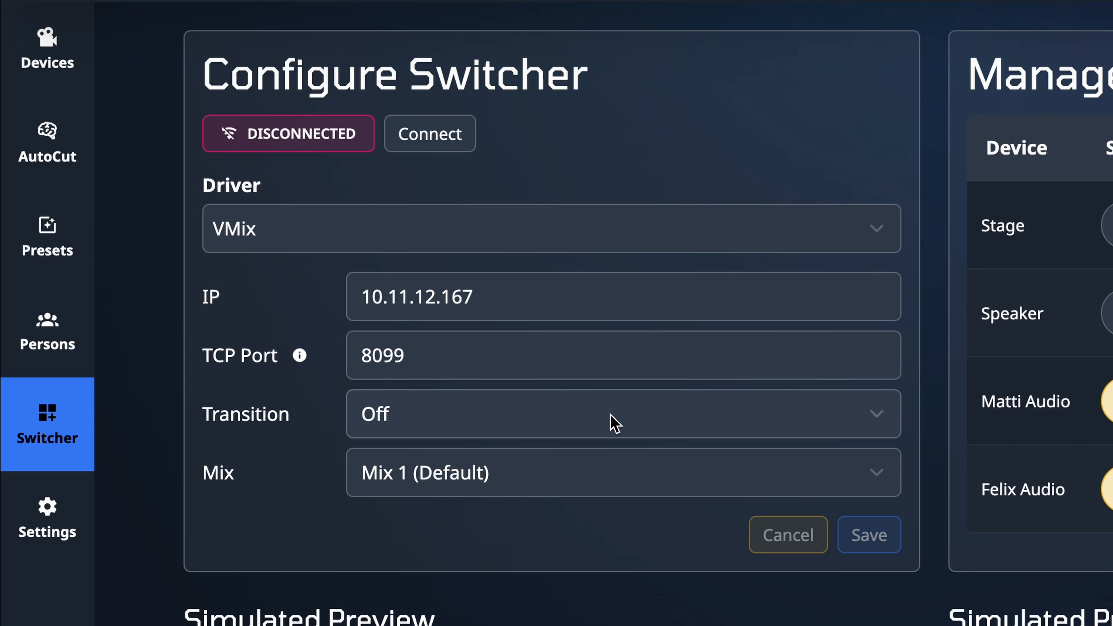
{"action": "left_click", "coordinate": [456, 142]}
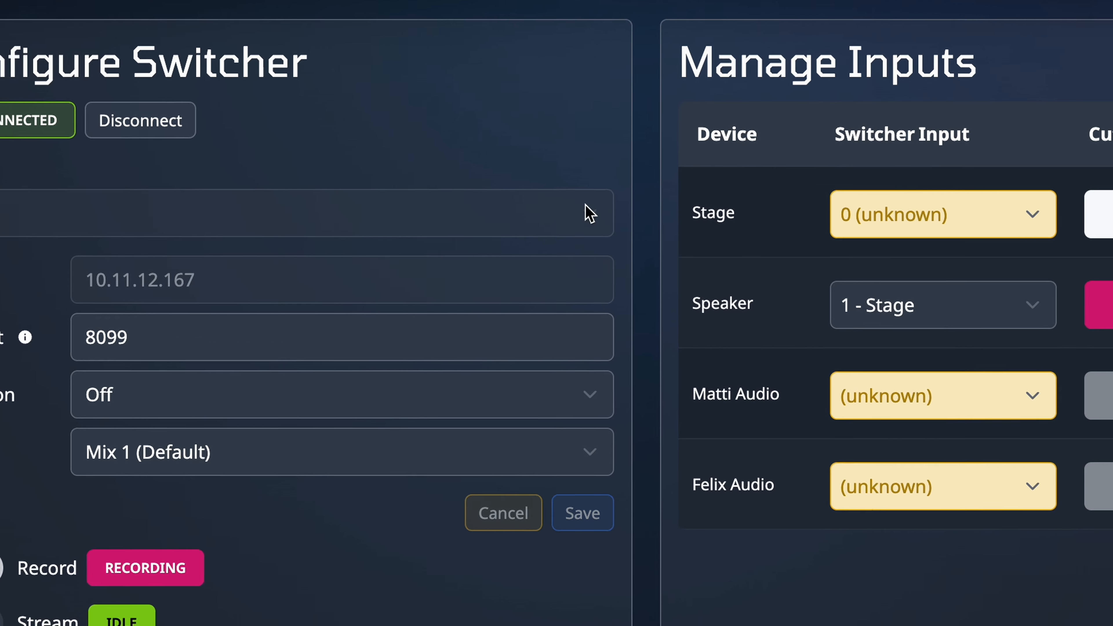
Step: Map the Stage device to switcher input 1 - Stage and the Speaker device to 2 - Speaker
{"action": "left_click", "coordinate": [878, 212]}
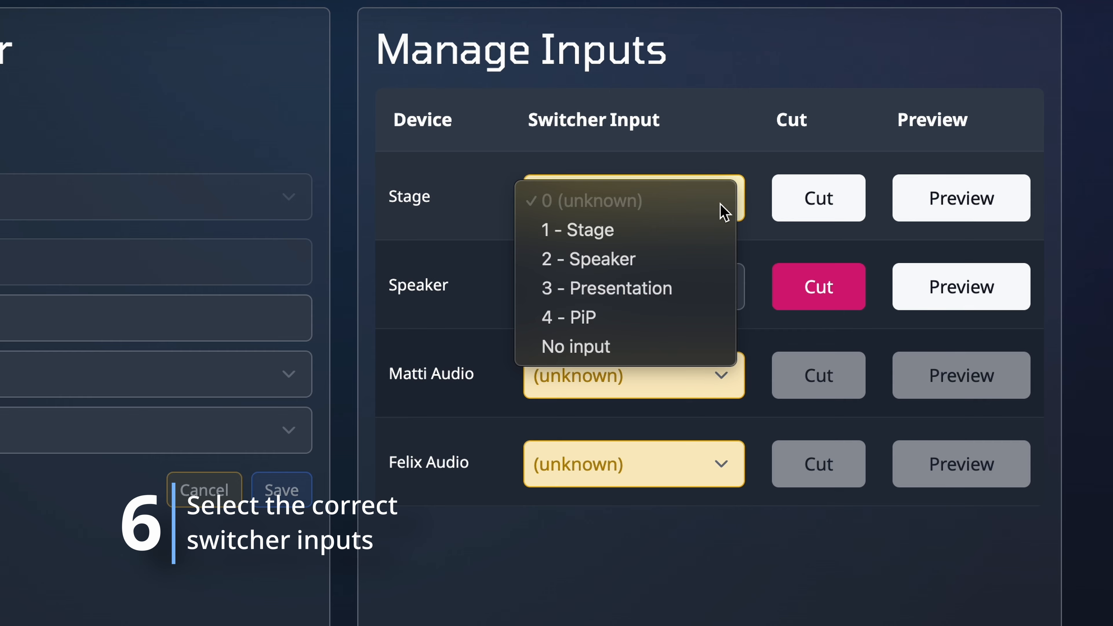
{"action": "left_click", "coordinate": [671, 231]}
{"action": "left_click", "coordinate": [701, 285]}
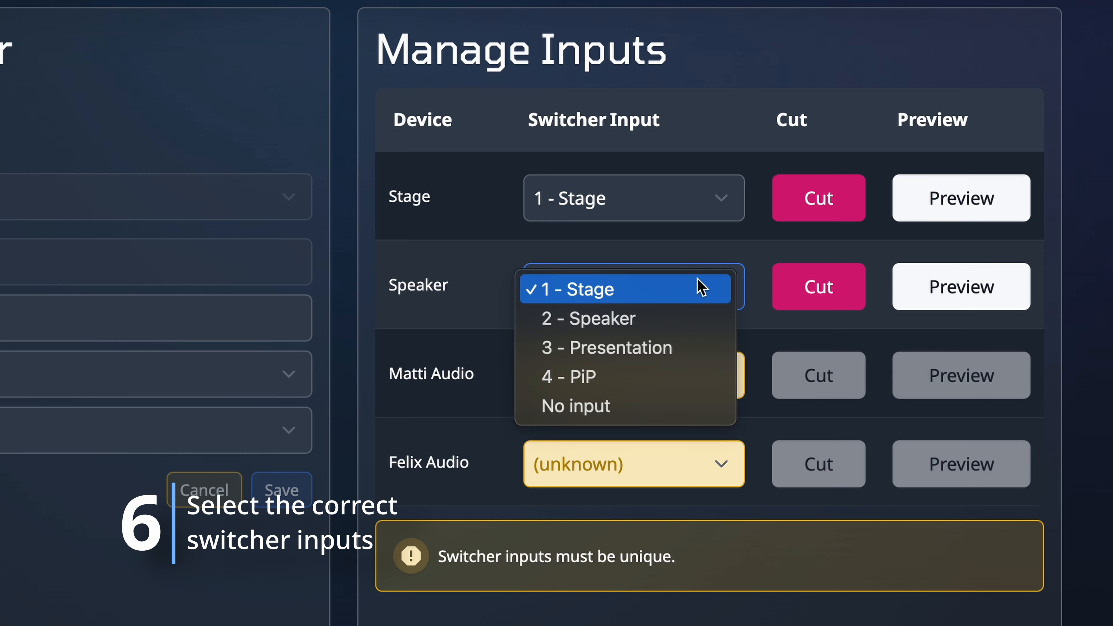
{"action": "left_click", "coordinate": [667, 326]}
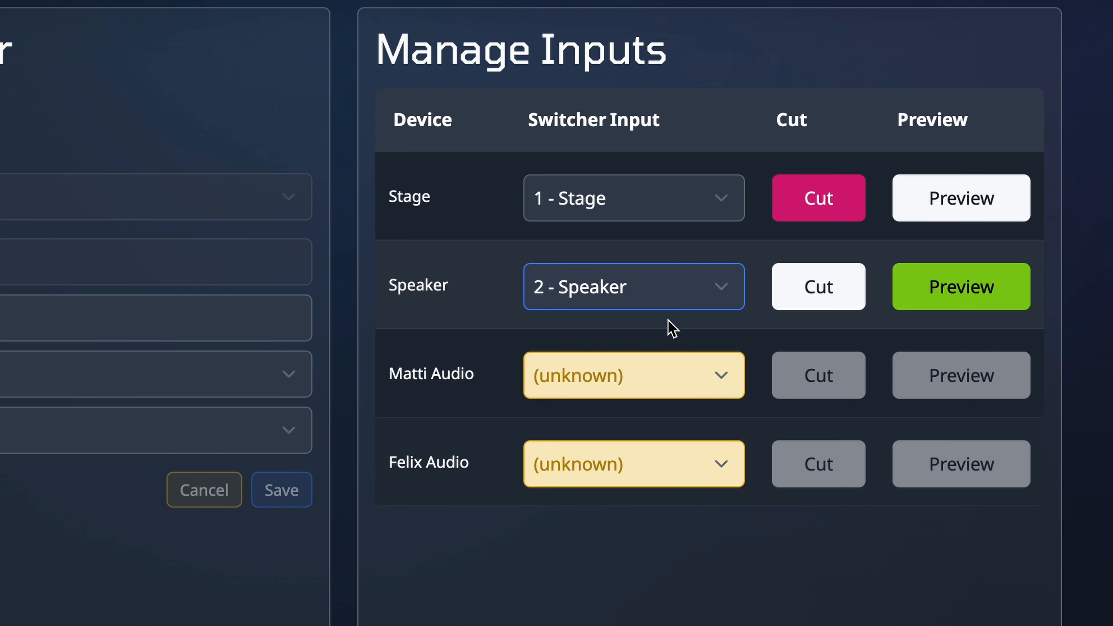
Step: Set the switcher input of both audio devices to No input
{"action": "left_click", "coordinate": [657, 375]}
{"action": "left_click", "coordinate": [589, 529]}
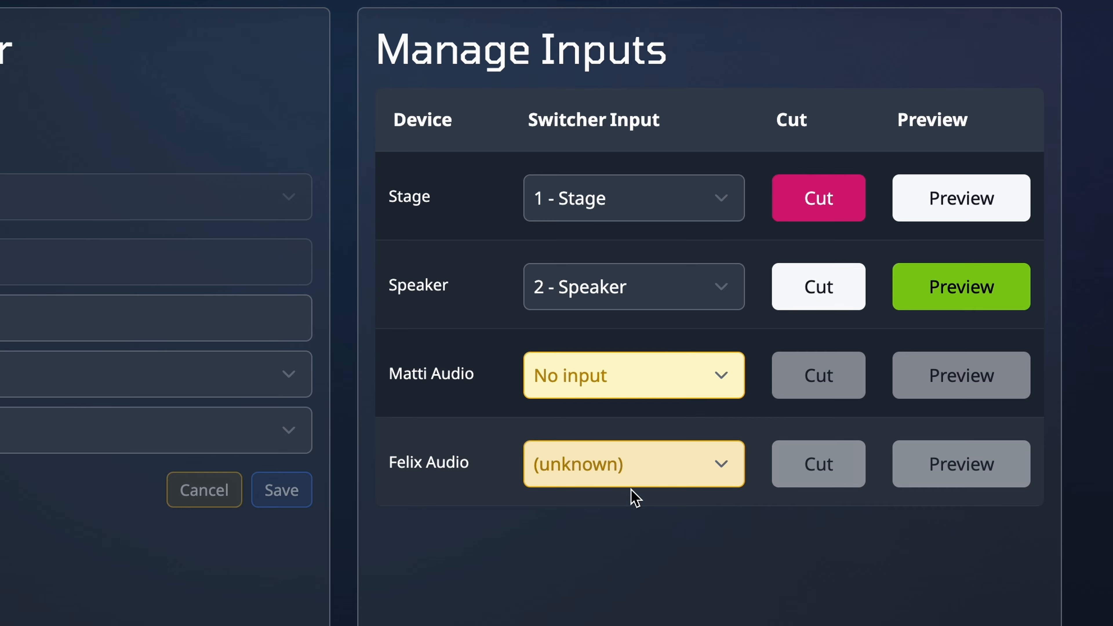
{"action": "left_click", "coordinate": [663, 464]}
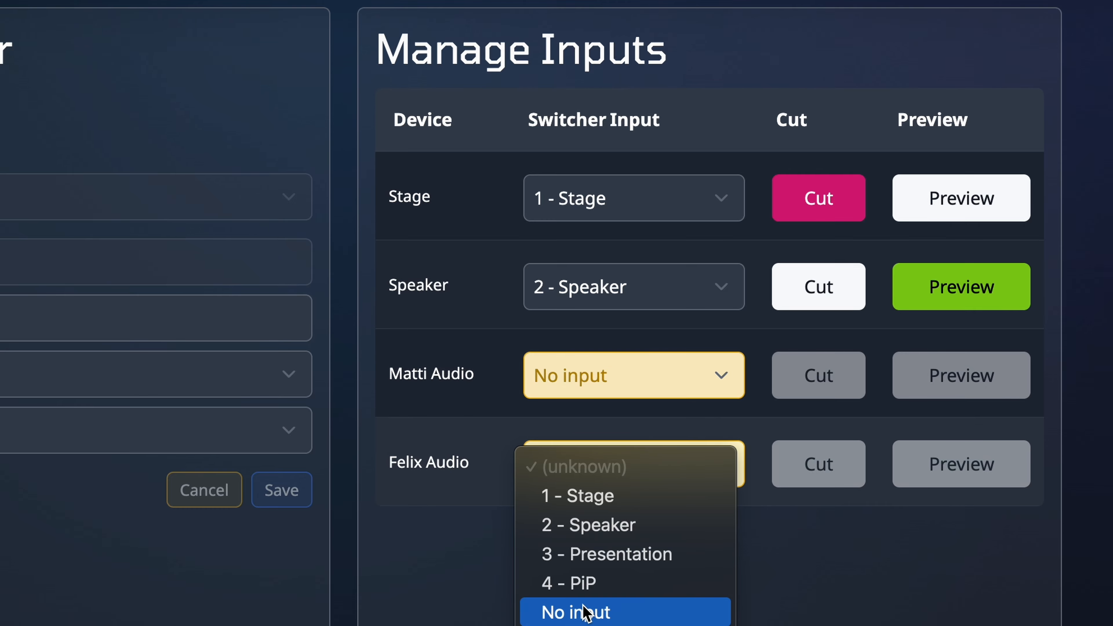
{"action": "left_click", "coordinate": [586, 612]}
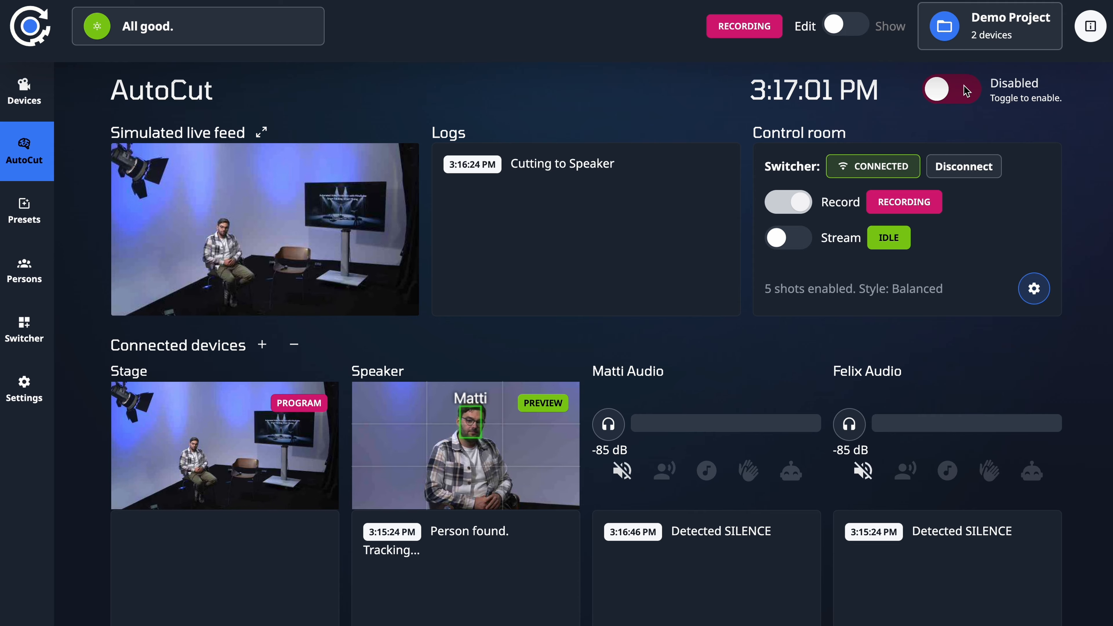
Step: Enable AutoCut with the Gamer style and the available wide and speaker shots
{"action": "left_click", "coordinate": [966, 90]}
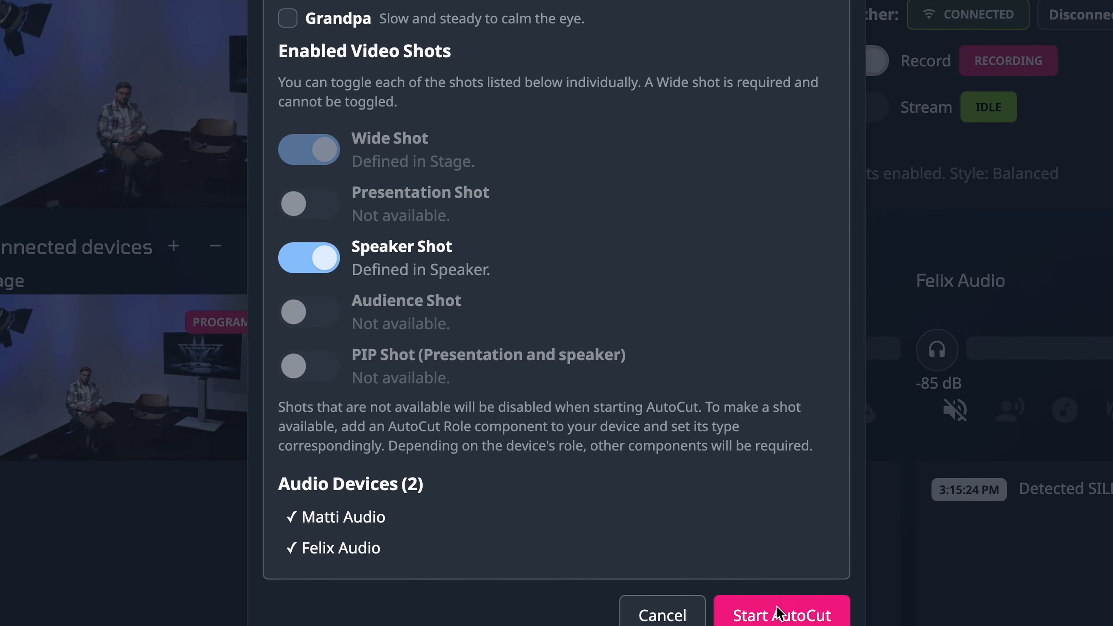
{"action": "left_click", "coordinate": [782, 543]}
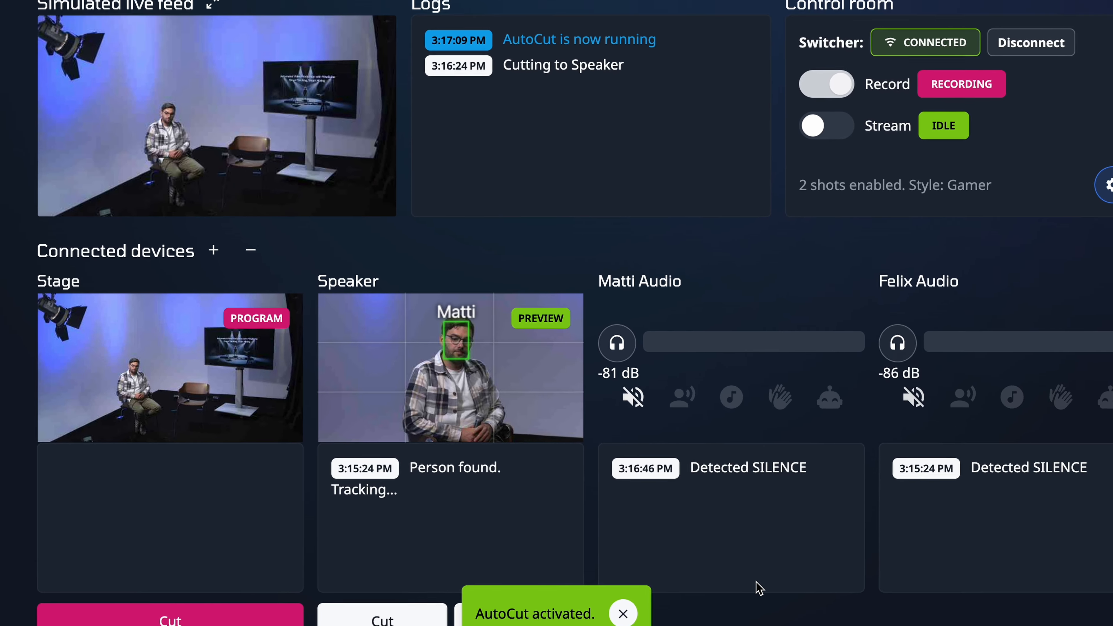